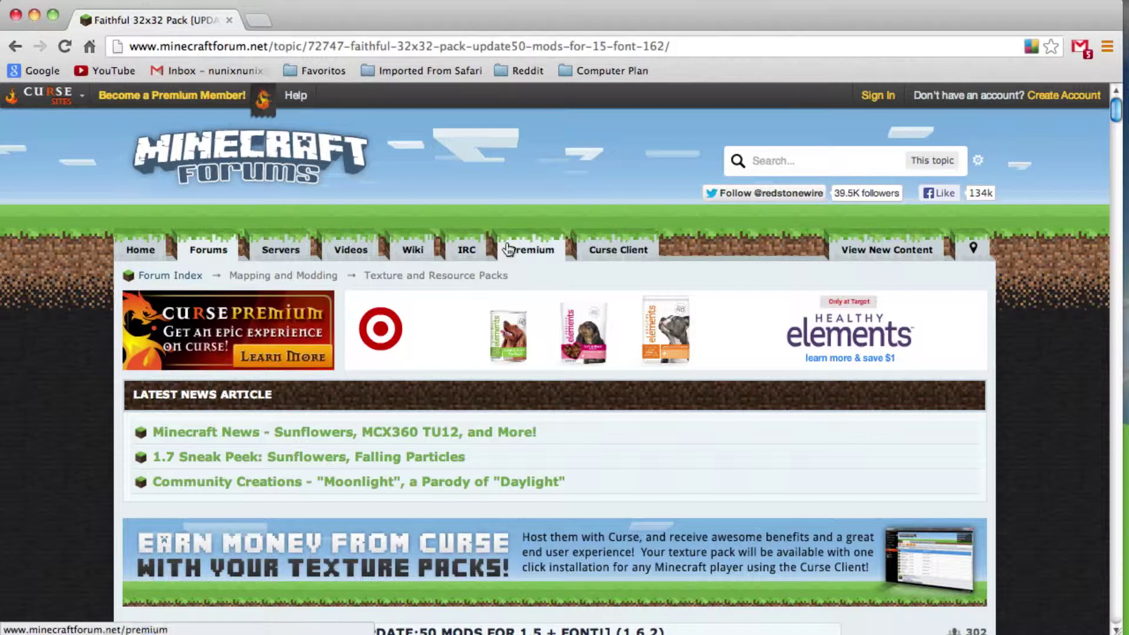
Step: Examine the Faithful 32x32 forum topic, including its preview image, download links, mod support and installation guide sections
scroll(462, 353, down, 5)
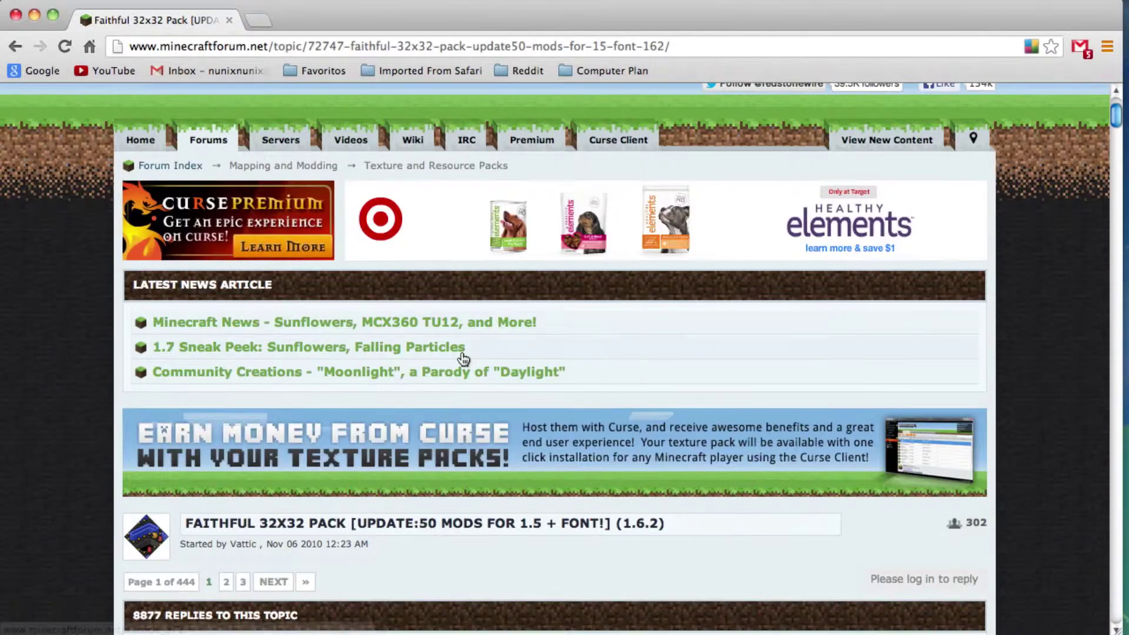
scroll(465, 358, down, 4)
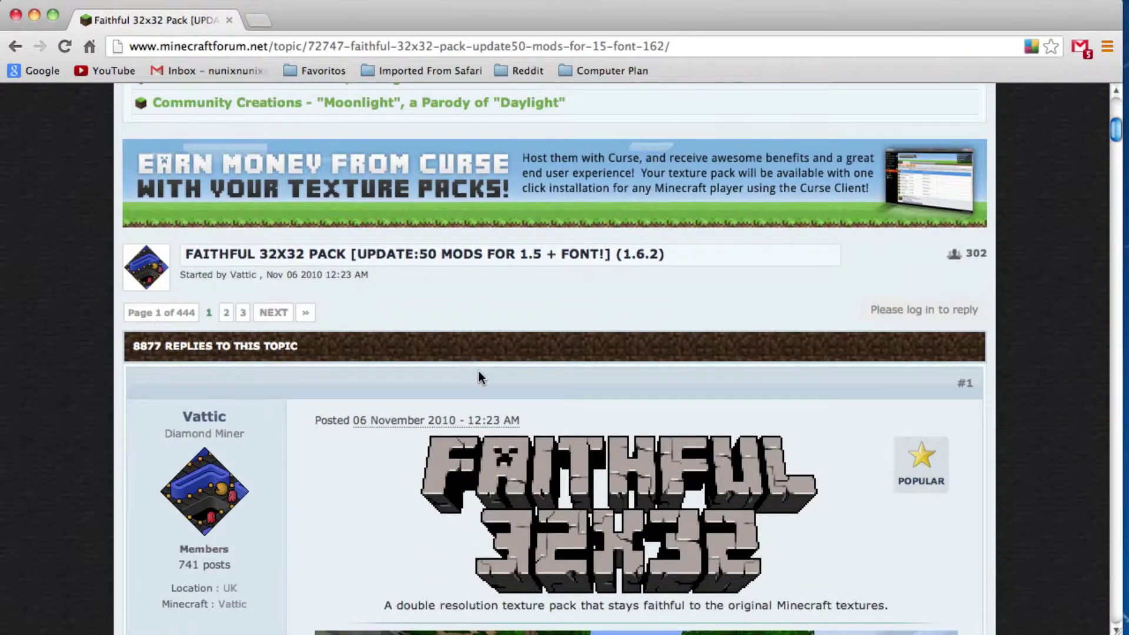
scroll(680, 378, down, 4)
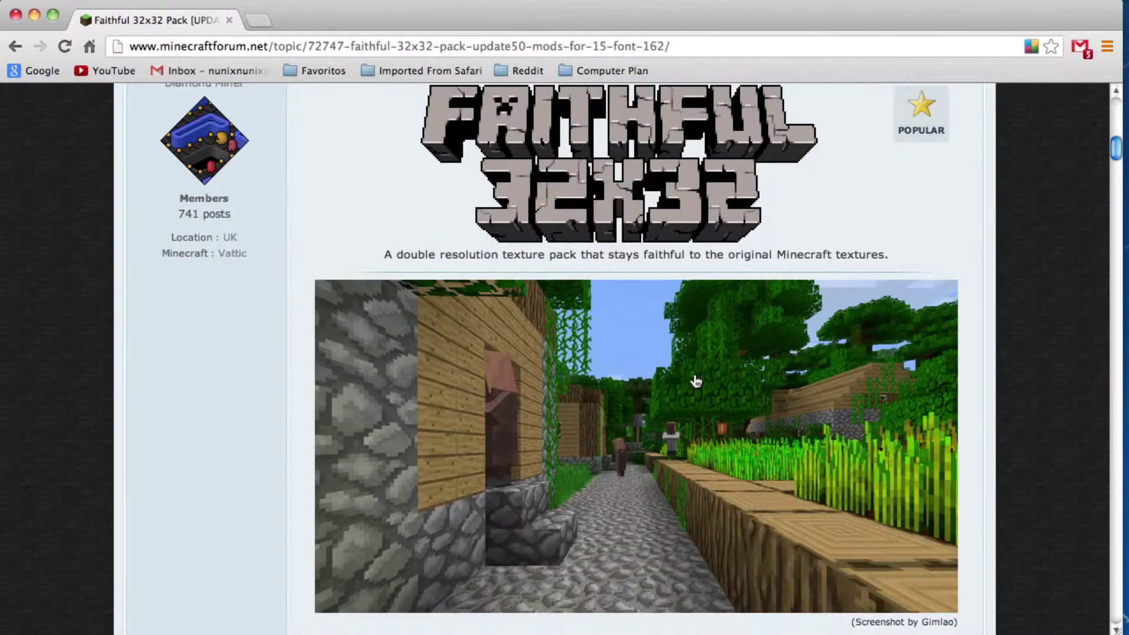
scroll(475, 322, down, 2)
scroll(660, 429, up, 20)
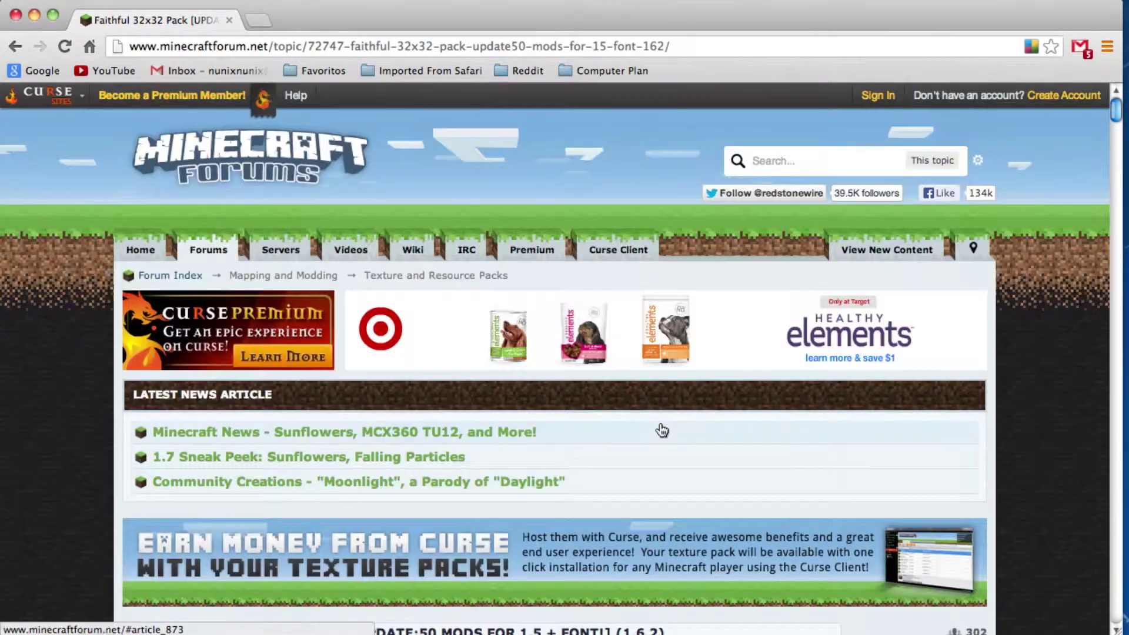
scroll(661, 430, down, 10)
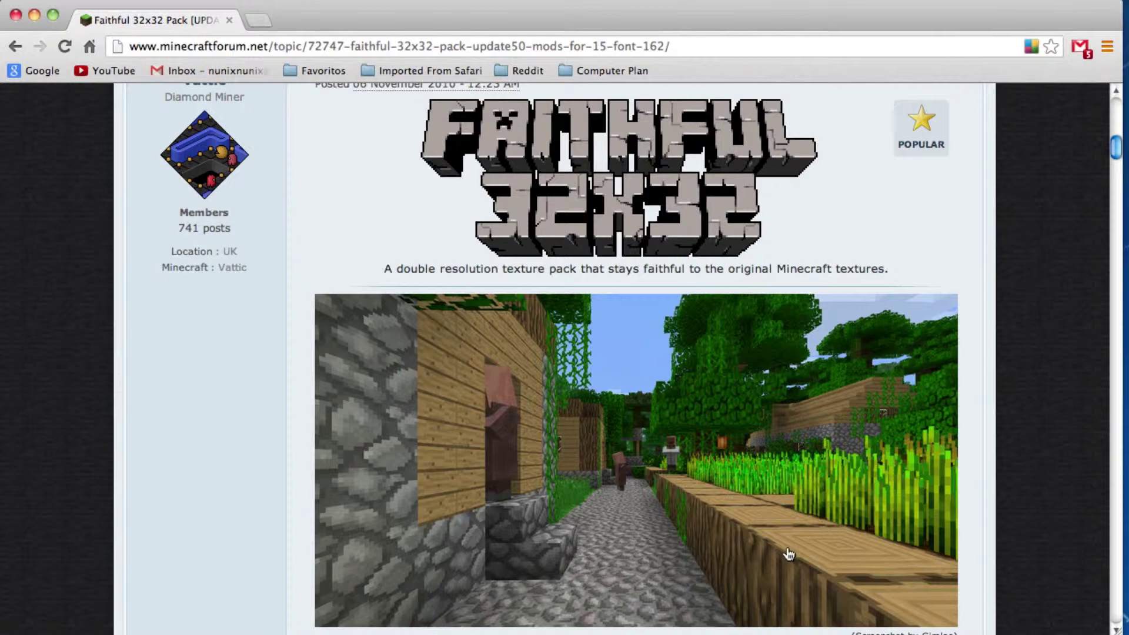
scroll(694, 466, up, 6)
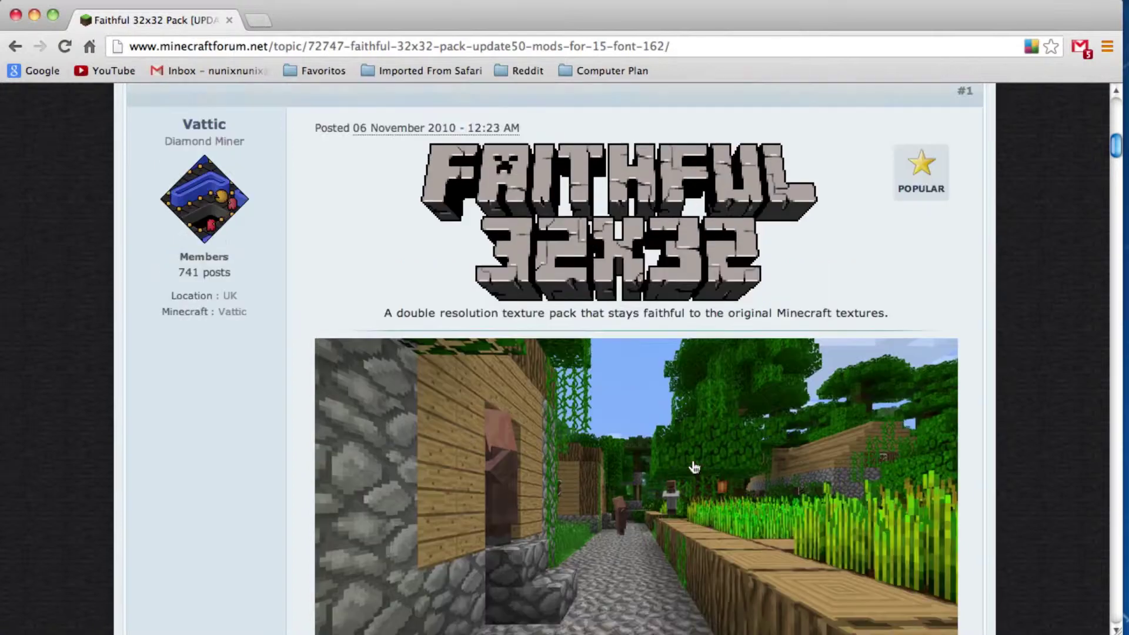
scroll(694, 466, up, 1)
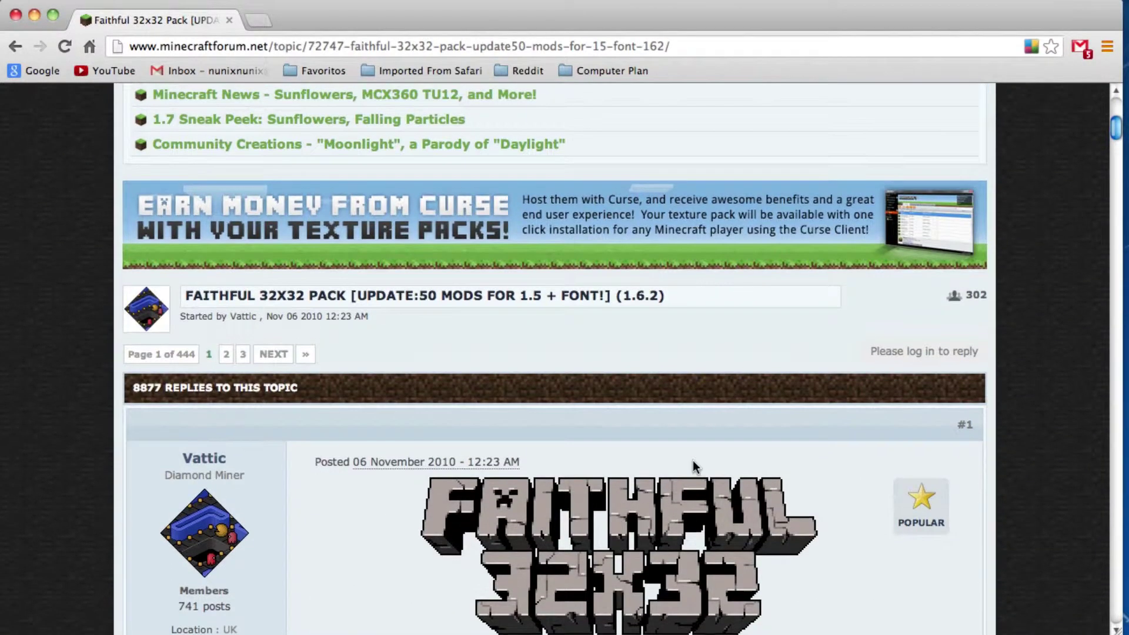
scroll(640, 459, down, 4)
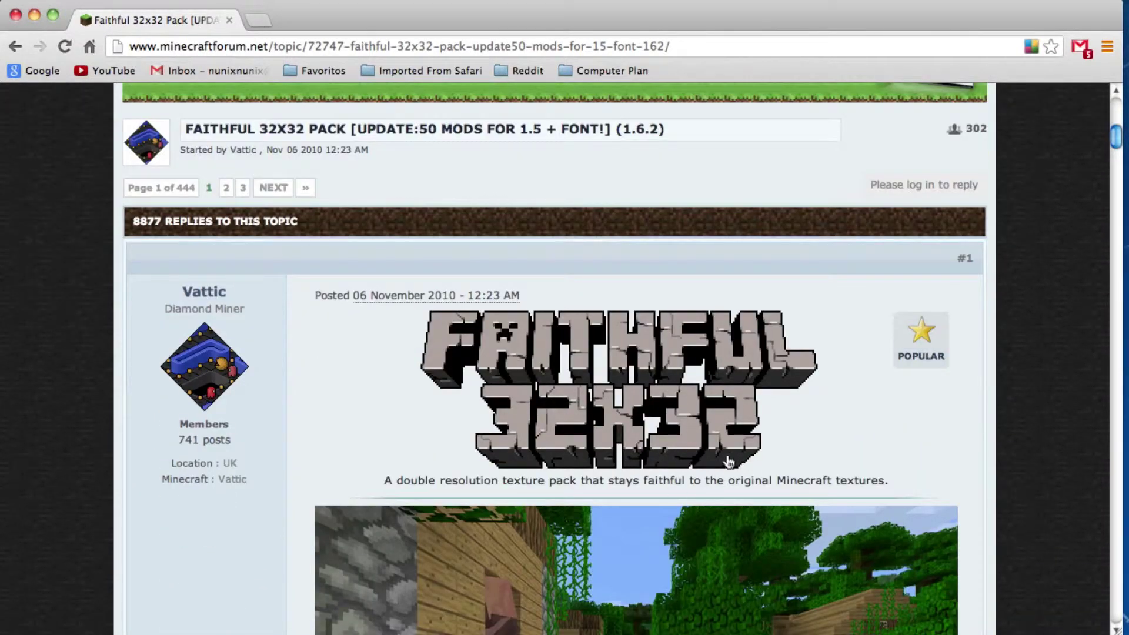
scroll(638, 462, down, 6)
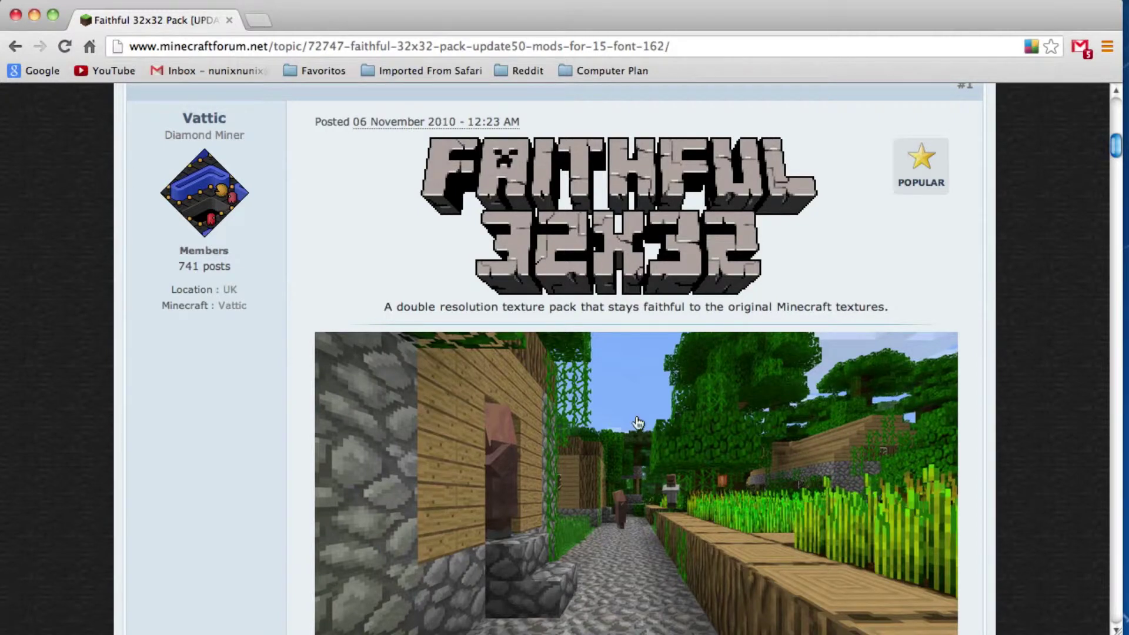
scroll(573, 402, up, 1)
scroll(574, 402, up, 1)
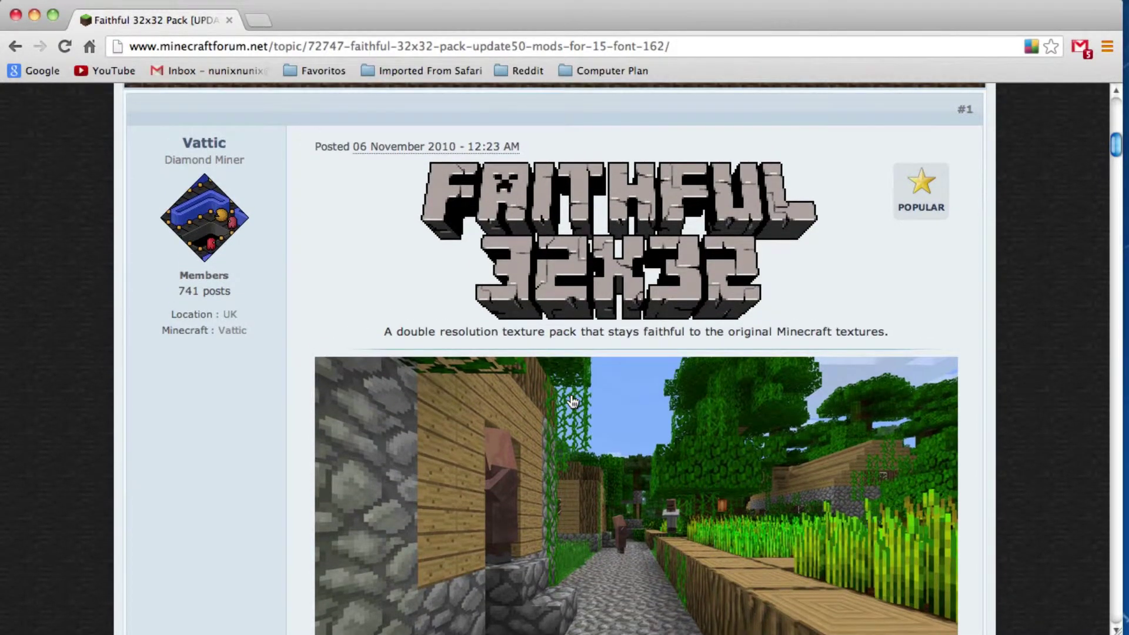
scroll(573, 402, up, 10)
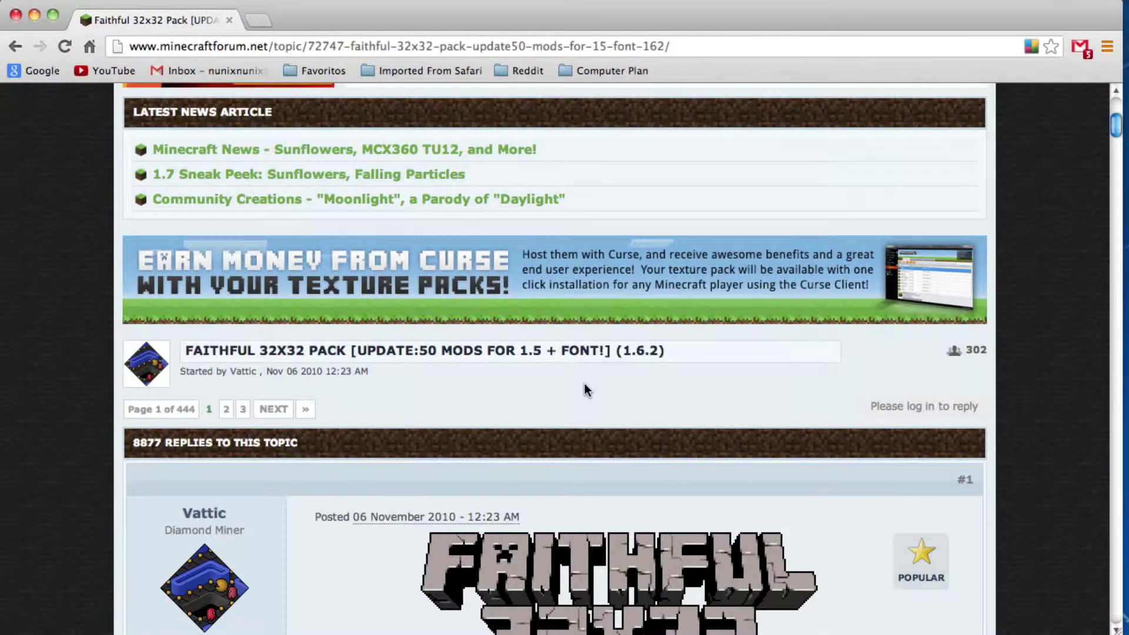
scroll(585, 383, down, 15)
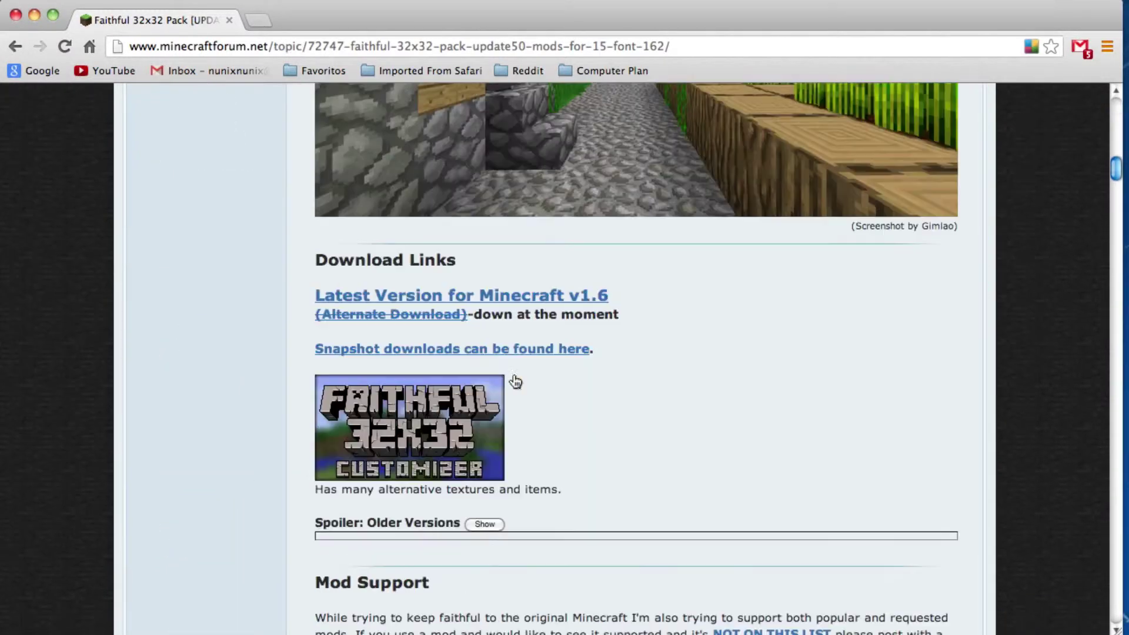
scroll(514, 381, down, 10)
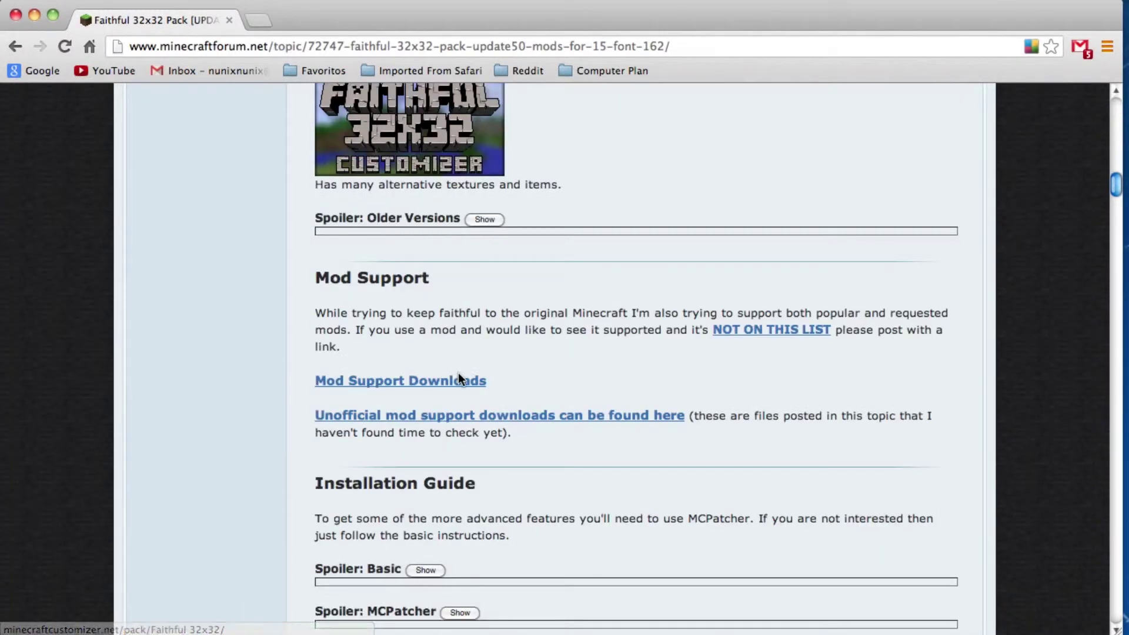
scroll(466, 406, up, 20)
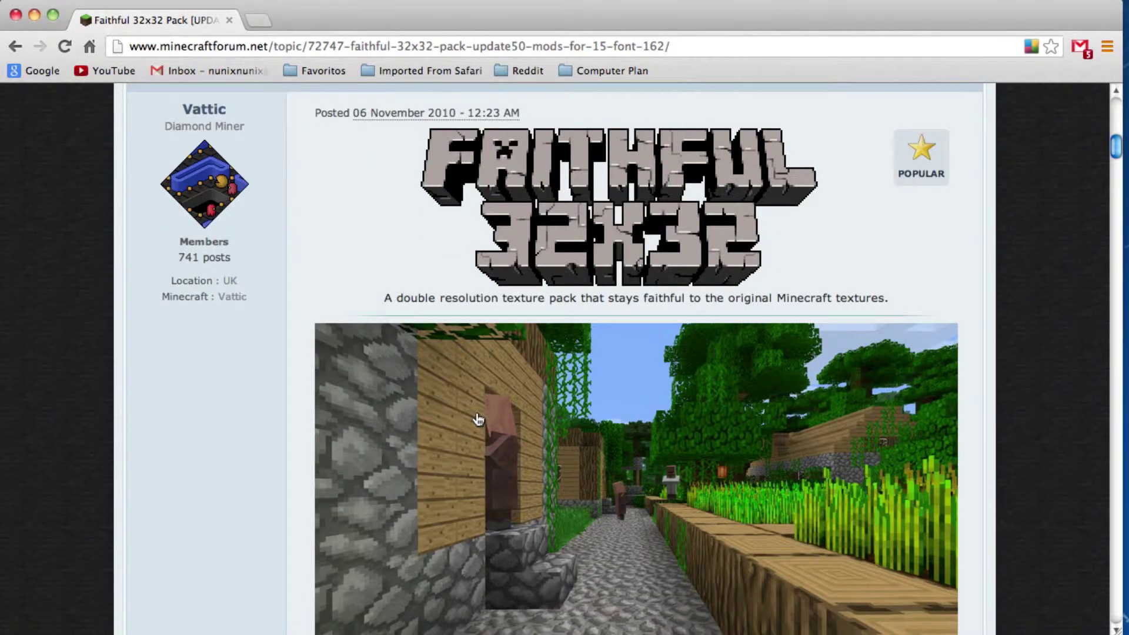
scroll(478, 419, down, 1)
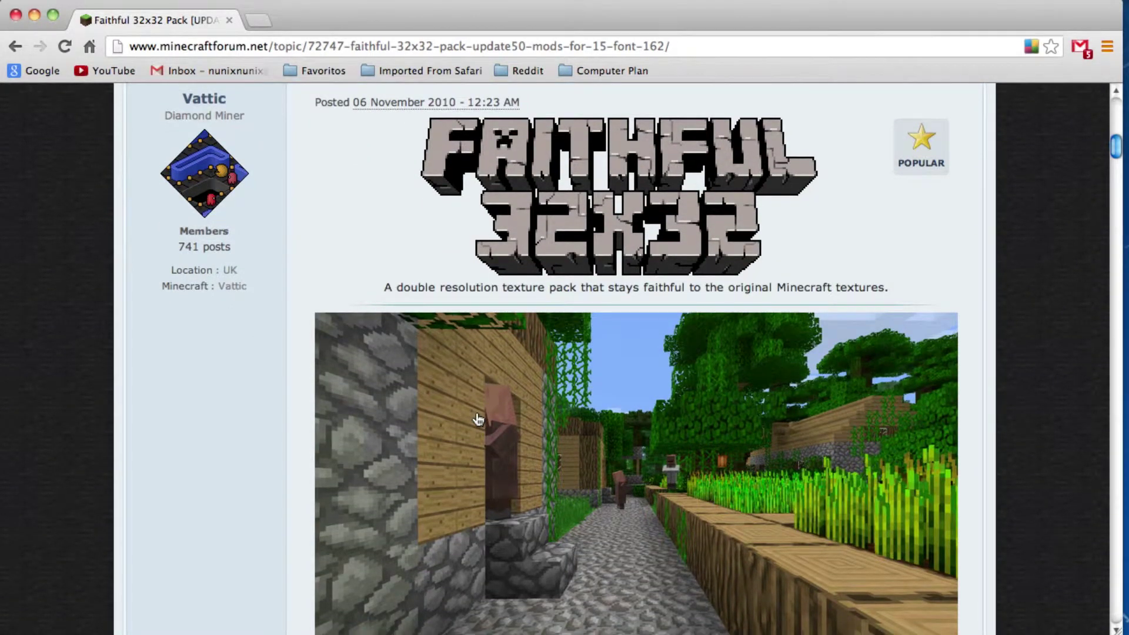
scroll(475, 419, up, 3)
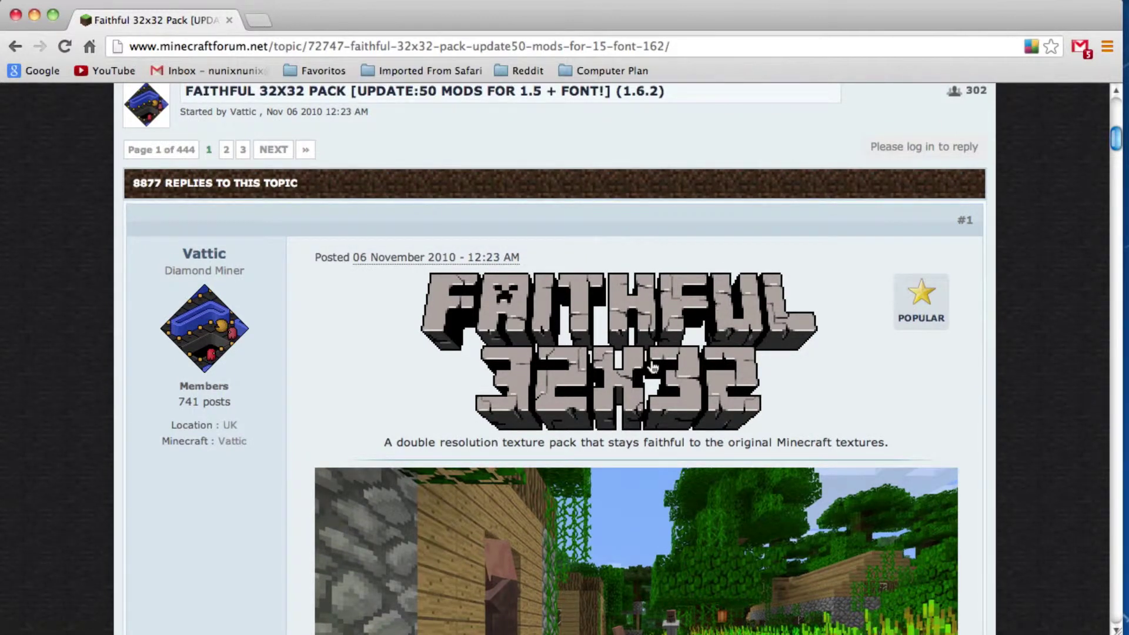
Step: Switch to Finder, open the home folder, and move its window over the middle of the forum page
mouse_move(538, 632)
mouse_move(150, 629)
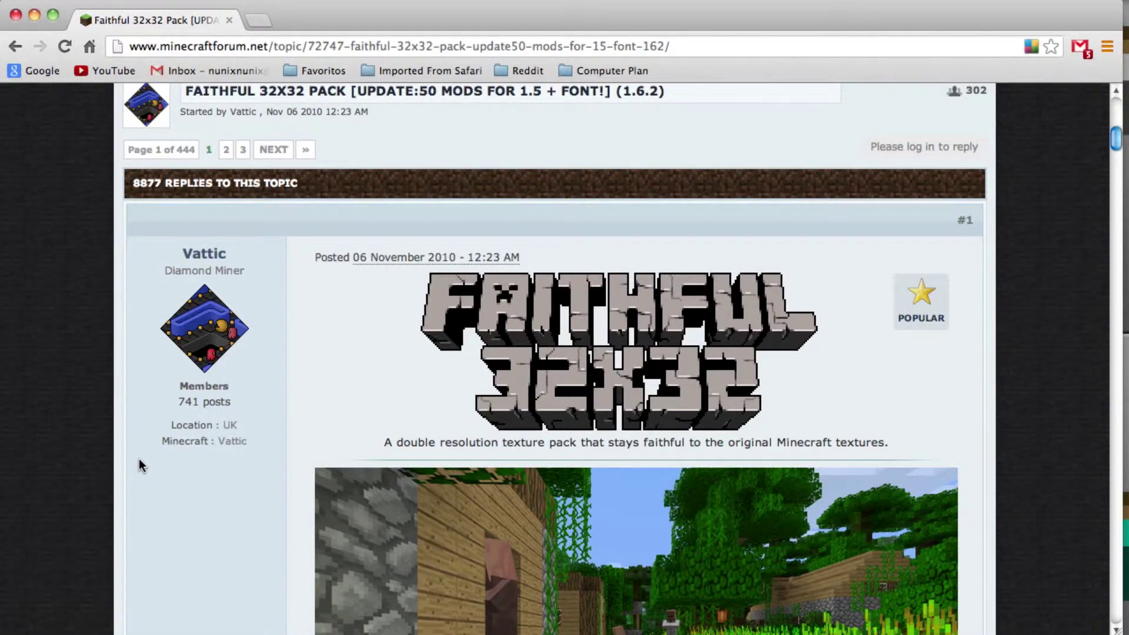
mouse_move(48, 622)
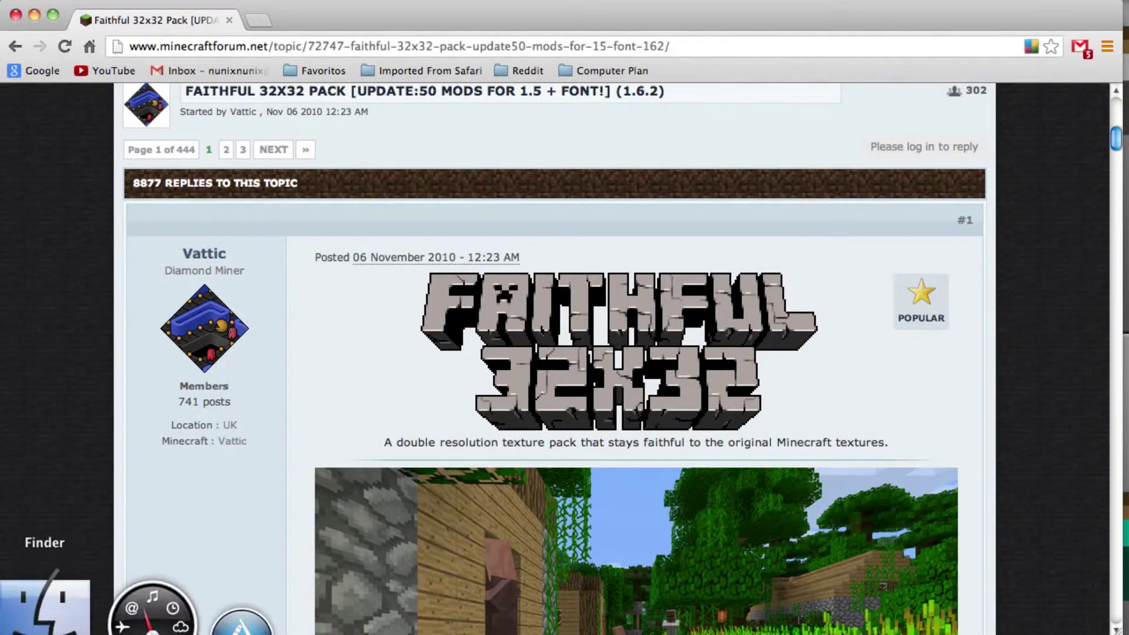
click(43, 623)
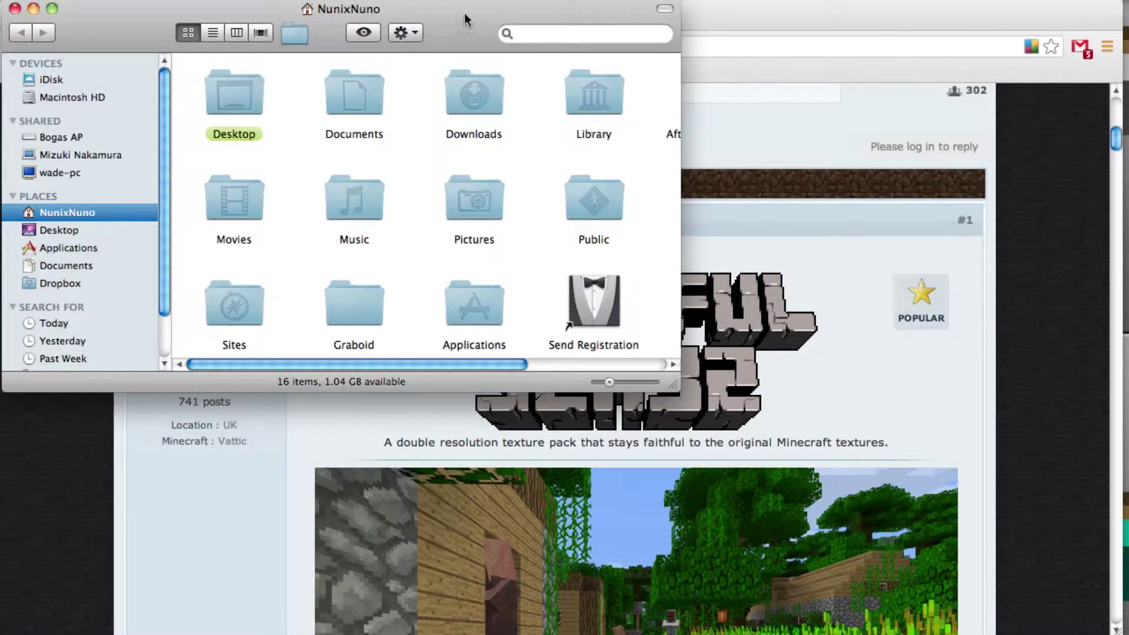
drag(467, 13, 678, 93)
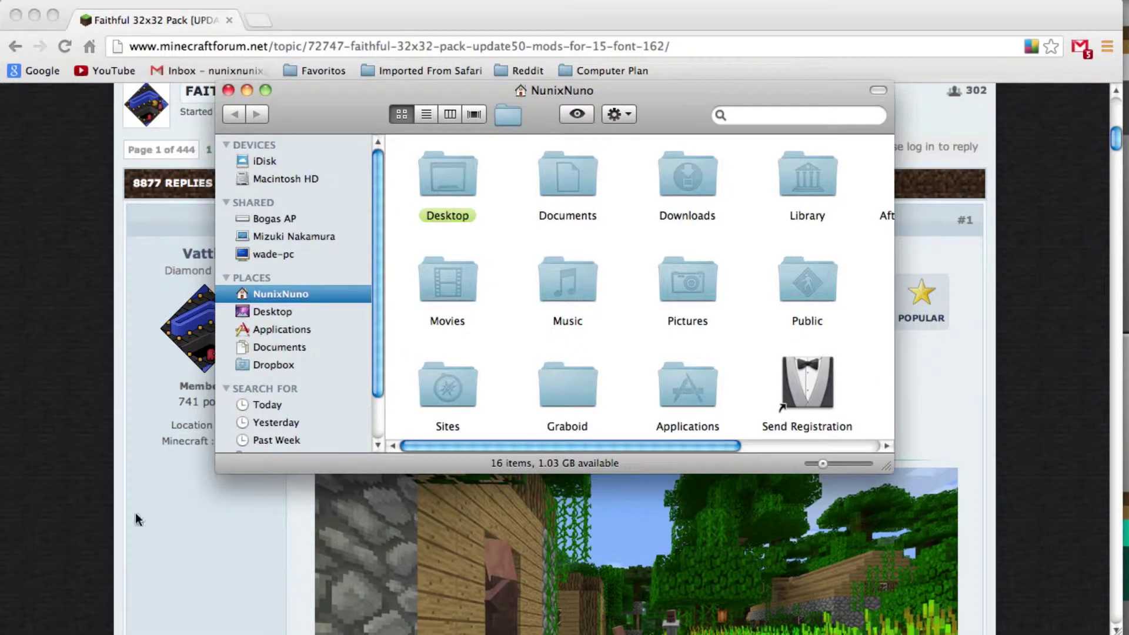
Step: Open the minecraft folder inside Library/Application Support in the home folder
mouse_move(88, 632)
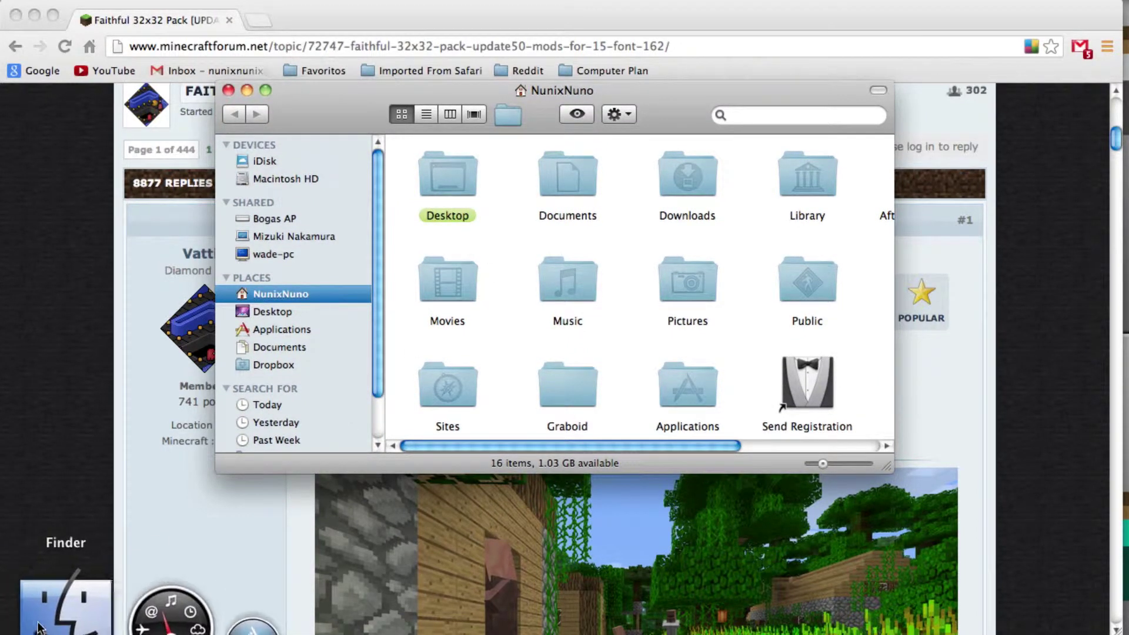
click(800, 172)
double_click(799, 171)
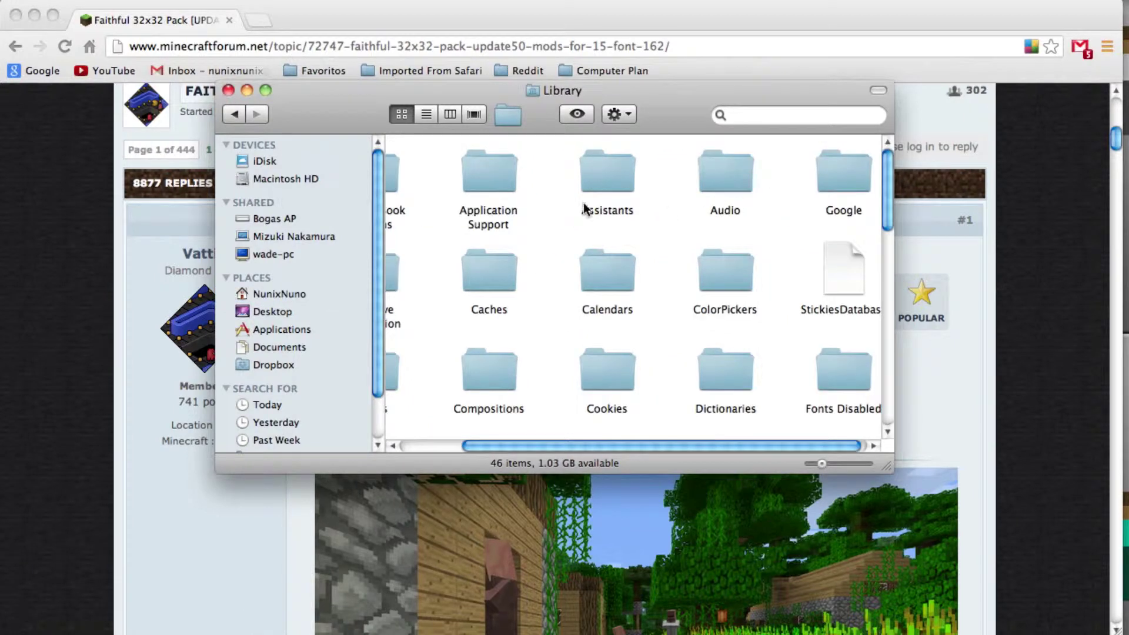
double_click(485, 163)
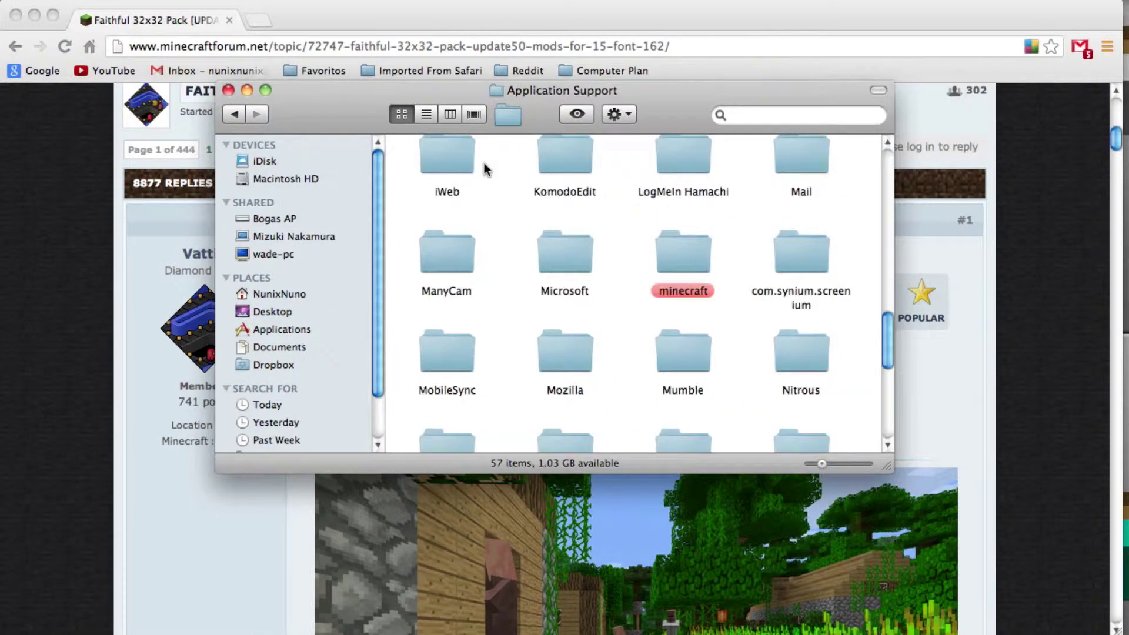
double_click(677, 254)
Step: Look through the minecraft folder's contents, including the texturepacks and resourcepacks folders
scroll(572, 318, up, 10)
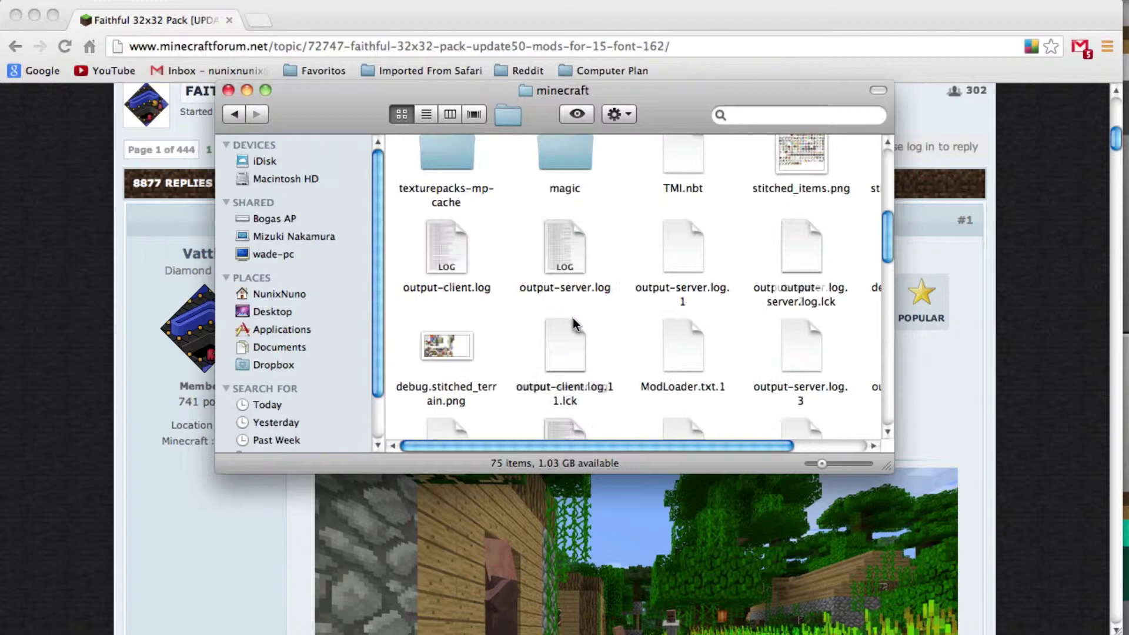
scroll(572, 318, down, 15)
scroll(559, 384, up, 5)
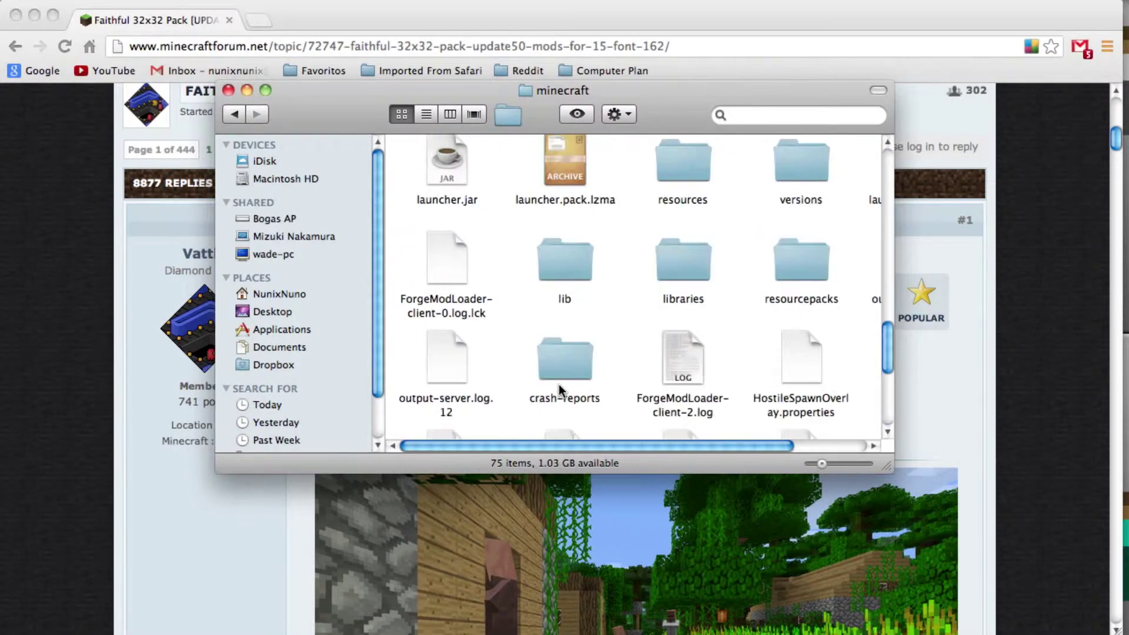
scroll(555, 440, down, 5)
drag(555, 445, 629, 451)
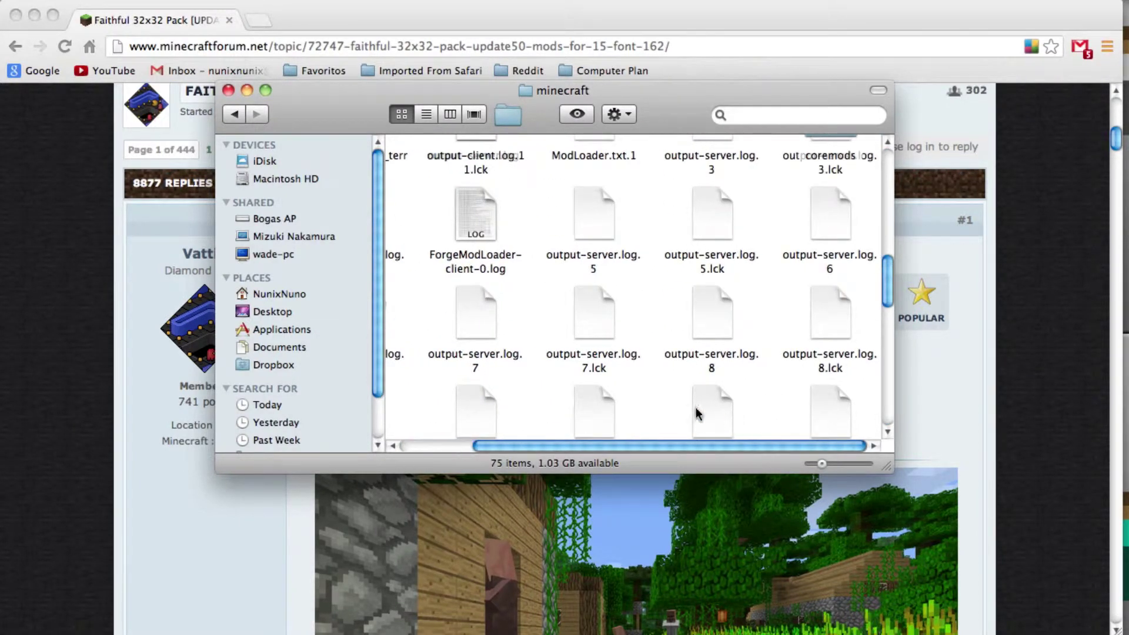
scroll(504, 383, up, 5)
scroll(500, 383, down, 2)
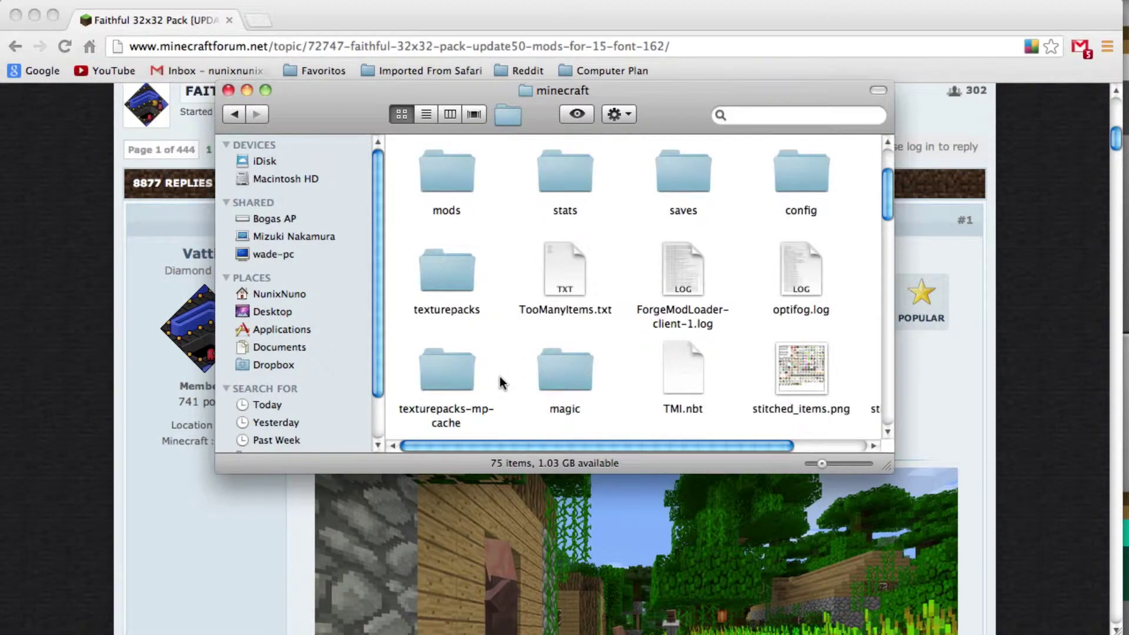
scroll(511, 358, down, 5)
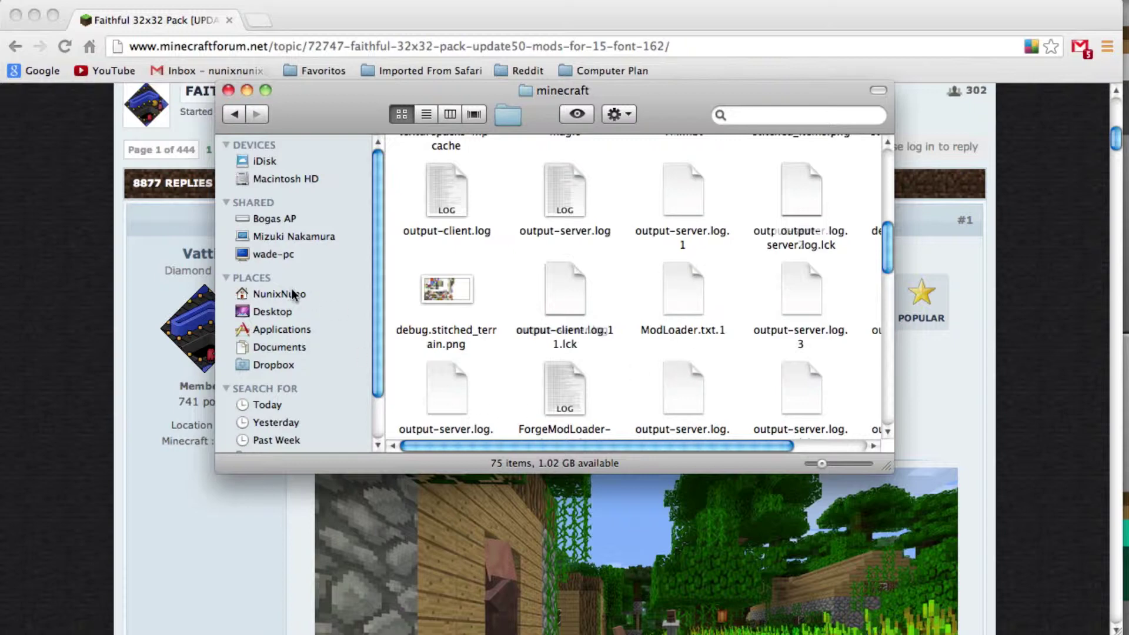
Step: Return to the browser, download the pack's latest version for Minecraft v1.6, and put faithful32pack.zip on the desktop
click(44, 358)
scroll(566, 401, down, 5)
scroll(566, 402, down, 20)
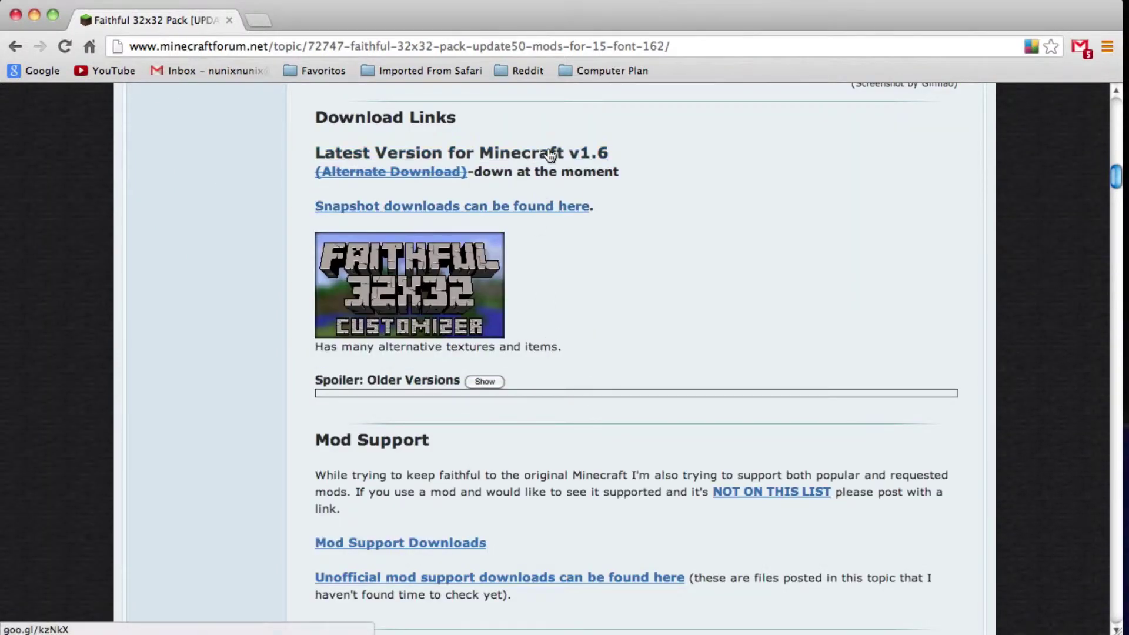
click(549, 154)
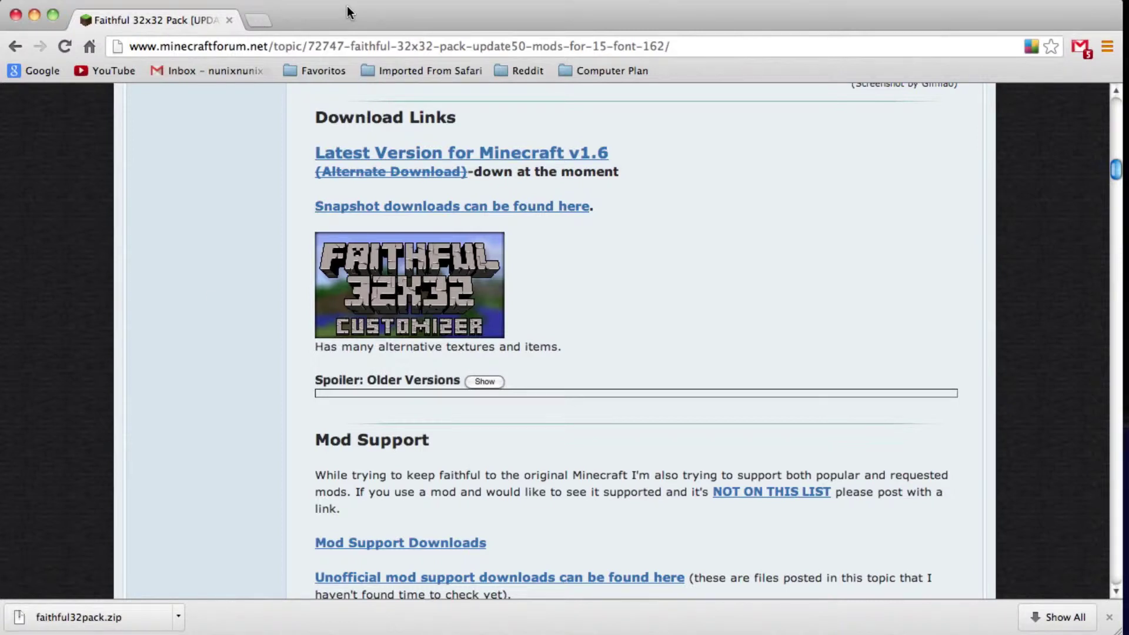
drag(88, 627, 23, 389)
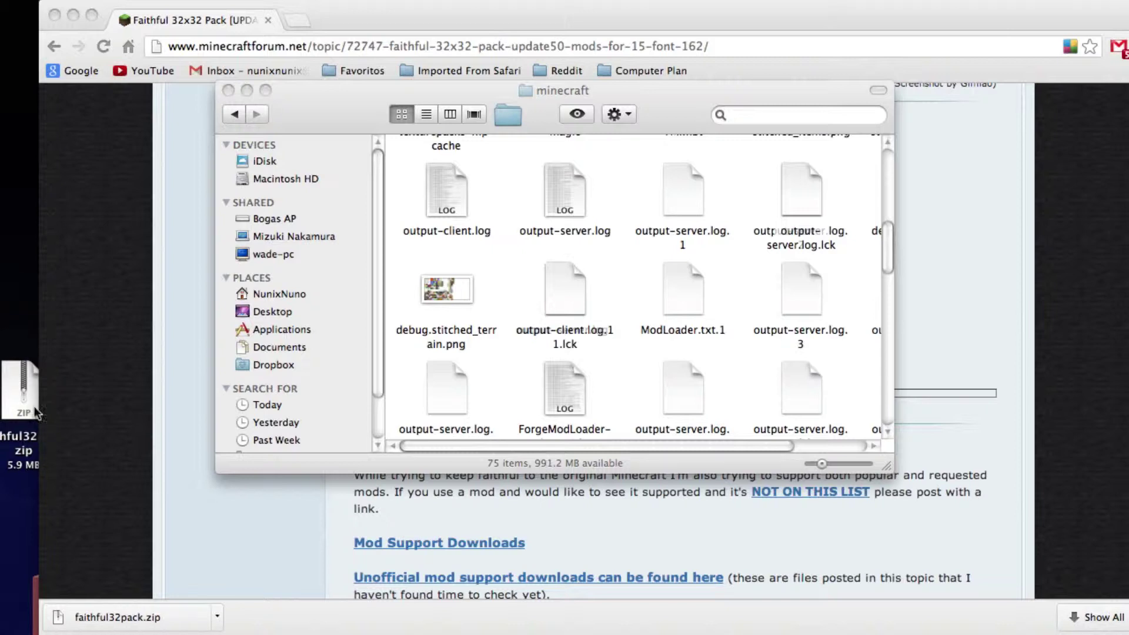
Step: Unarchive faithful32pack.zip from the desktop, shifting the browser window aside and bringing the Archive Utility progress window to the front
click(24, 371)
double_click(23, 368)
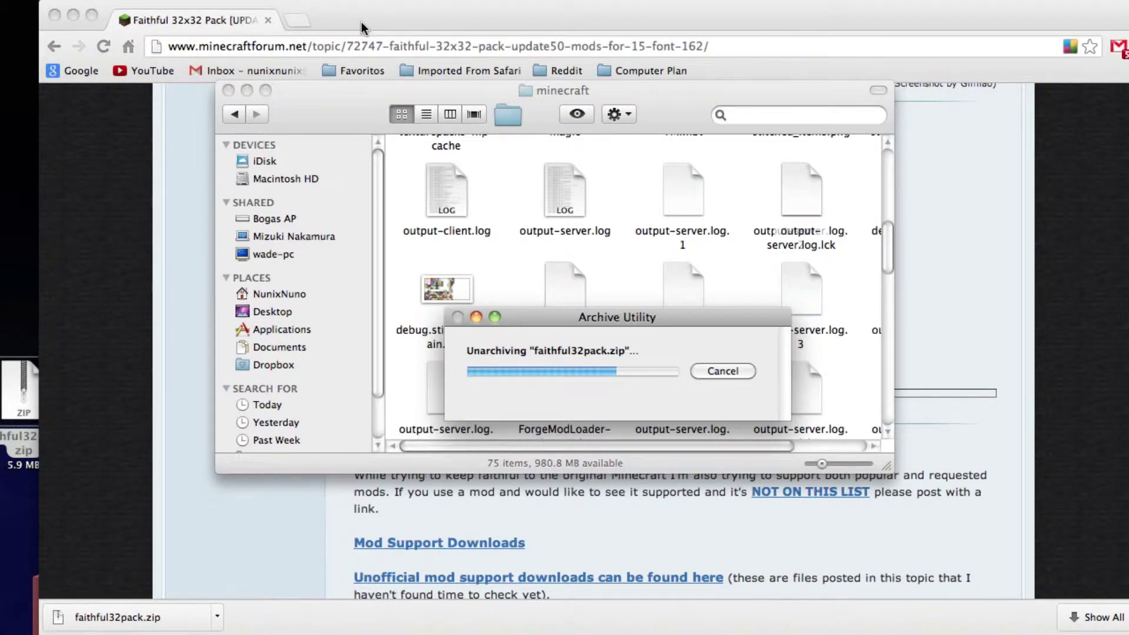
drag(361, 22, 399, 12)
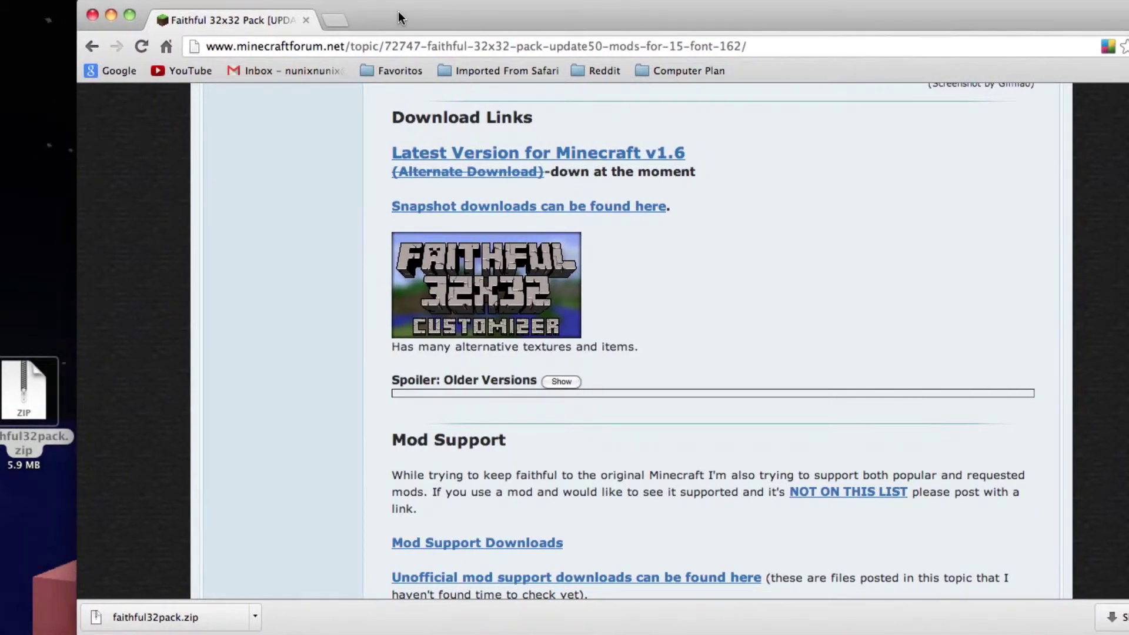
key(F9)
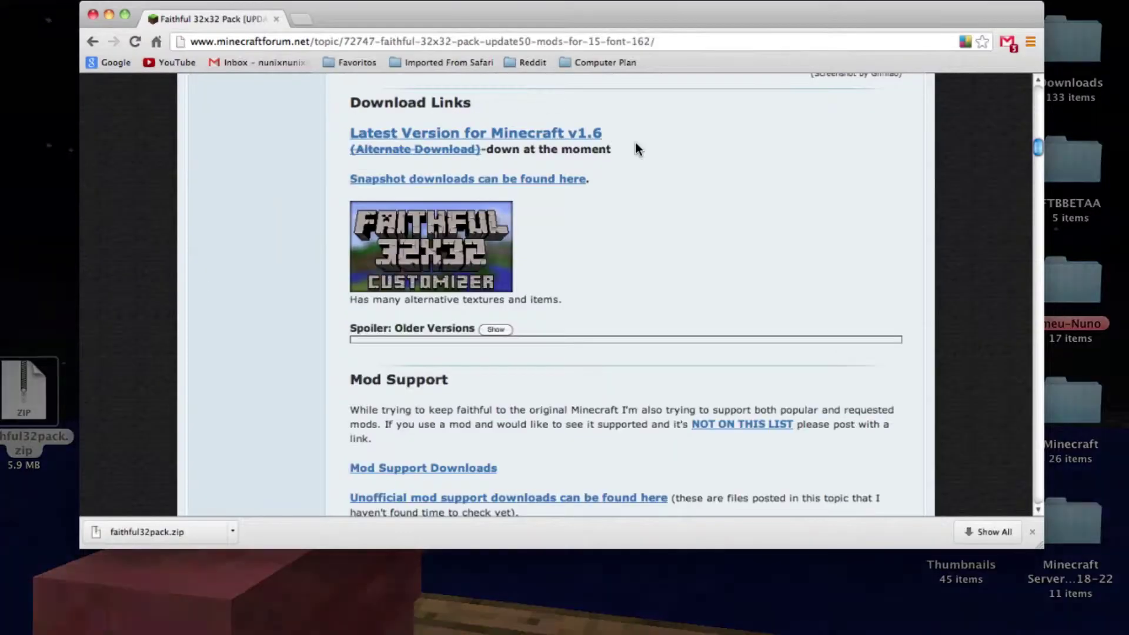
click(598, 415)
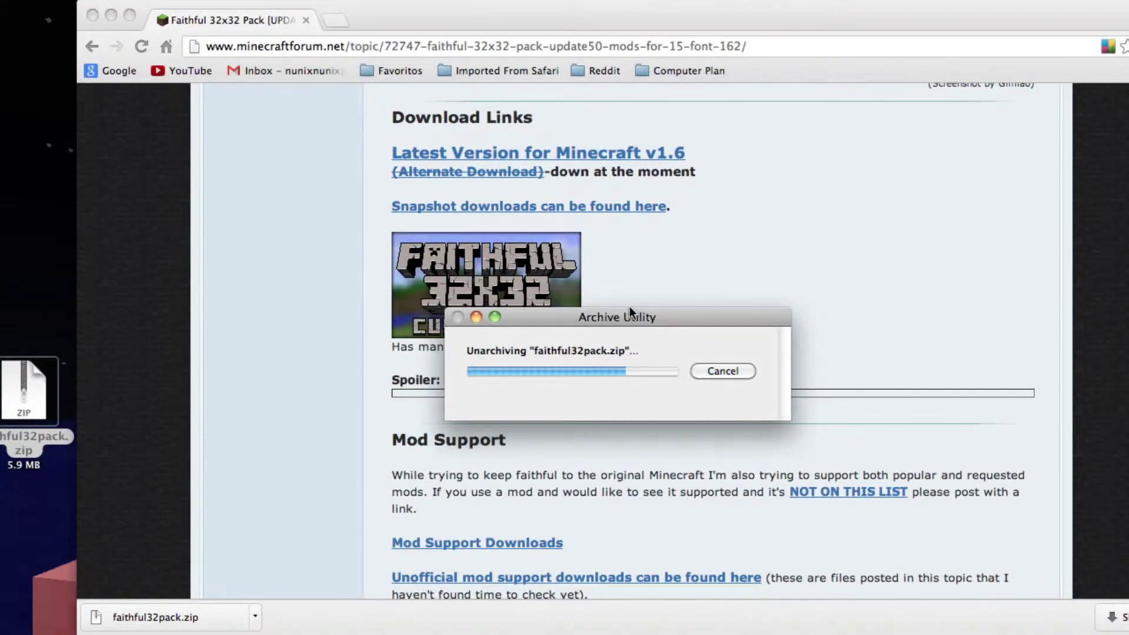
Step: Place the unarchived faithful32pack folder above the ZIP file on the desktop and open it
click(26, 300)
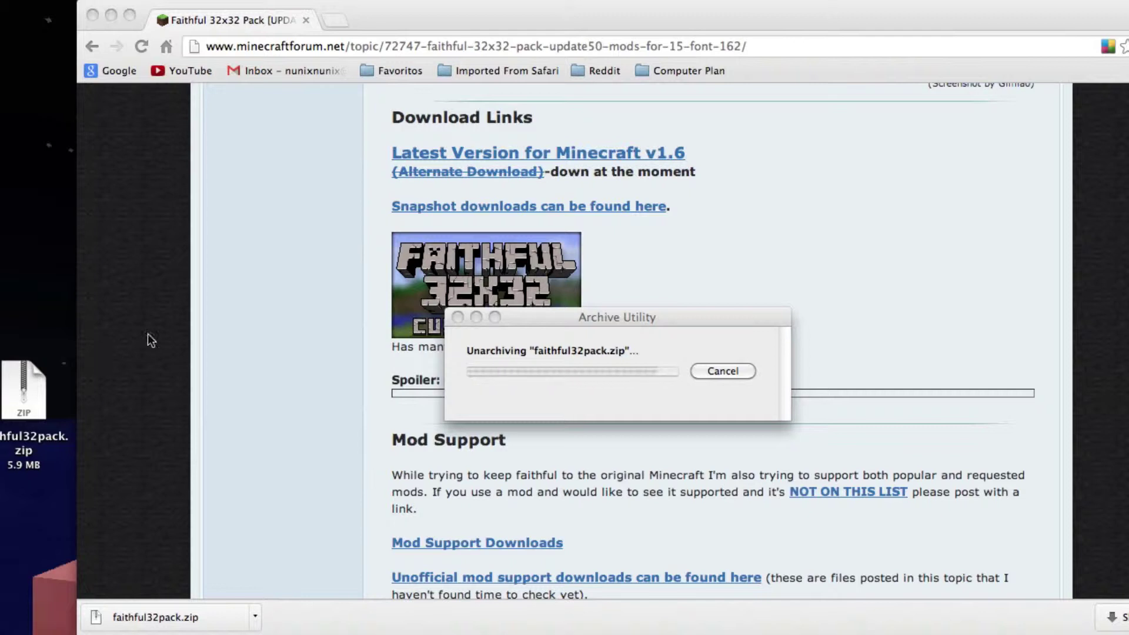
drag(580, 321, 527, 248)
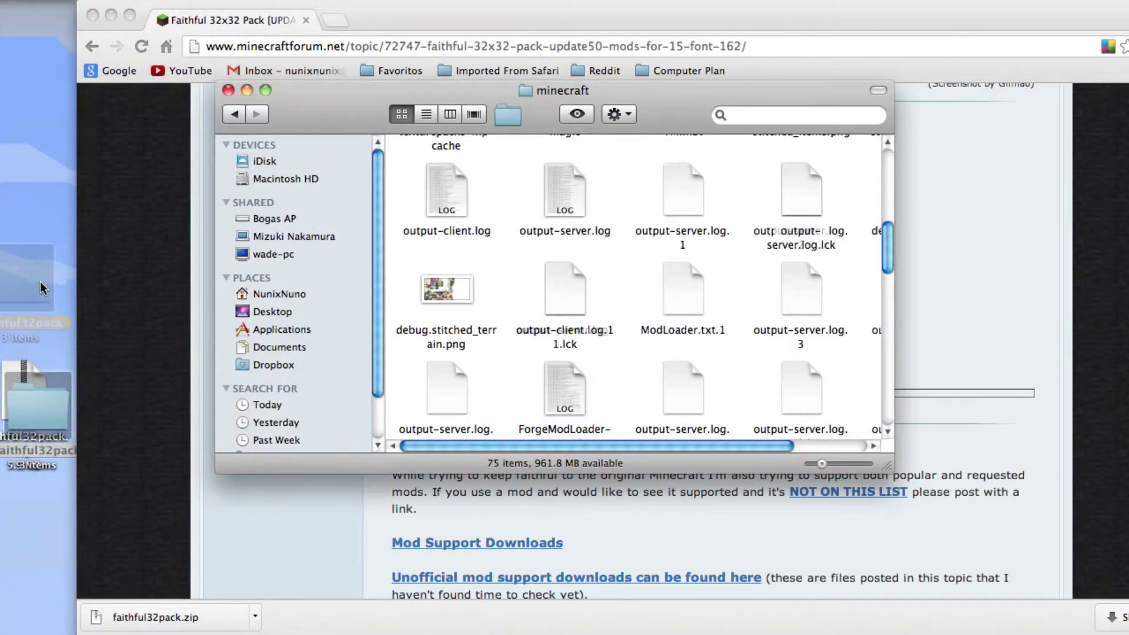
click(40, 281)
double_click(54, 273)
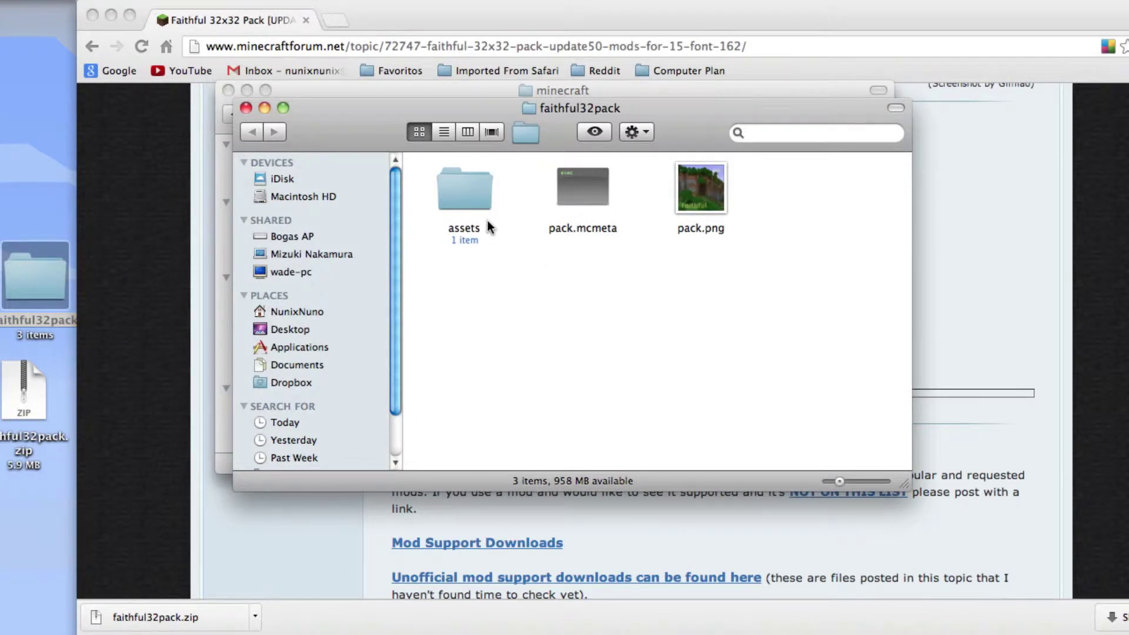
Step: Start compressing assets, pack.mcmeta and pack.png together into a ZIP archive, and cancel the compression
key(super+a)
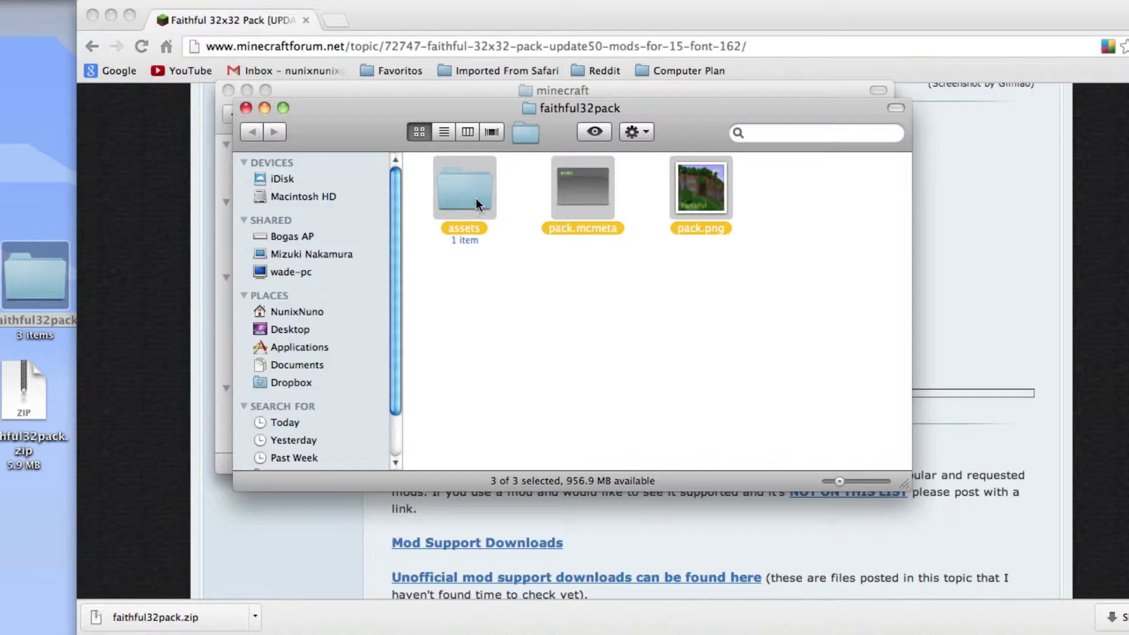
right_click(472, 182)
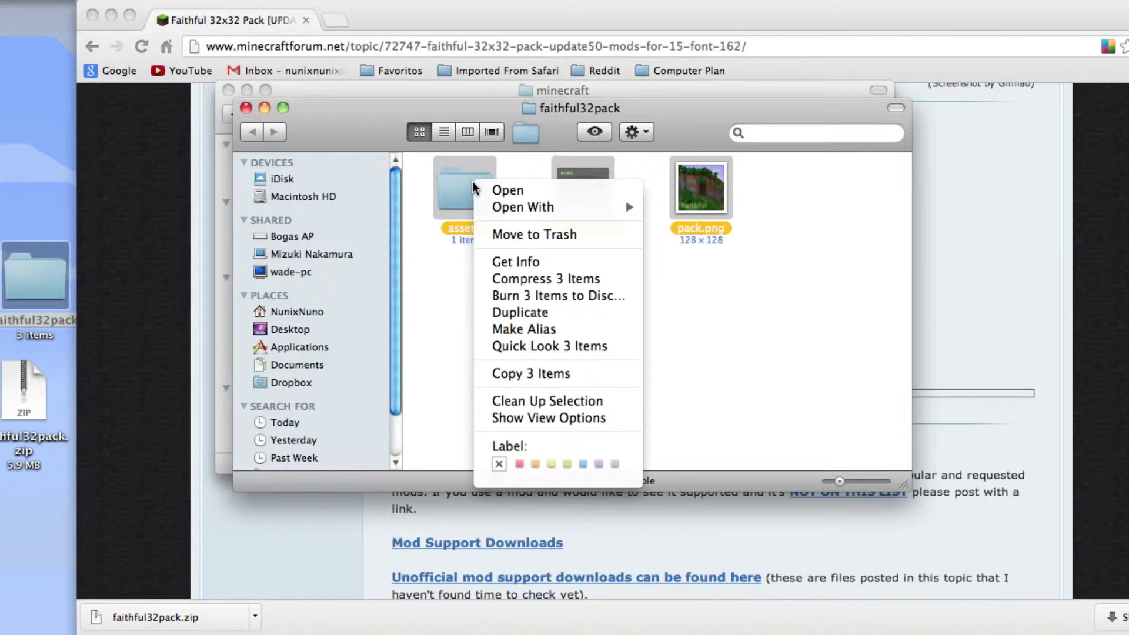
click(548, 278)
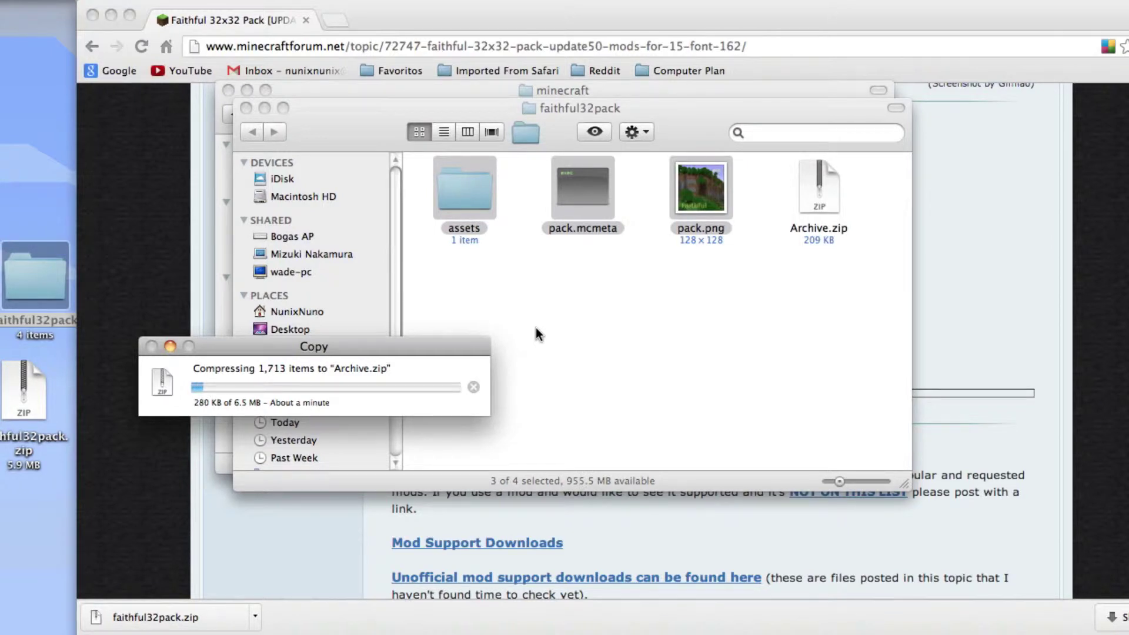
click(474, 385)
click(777, 275)
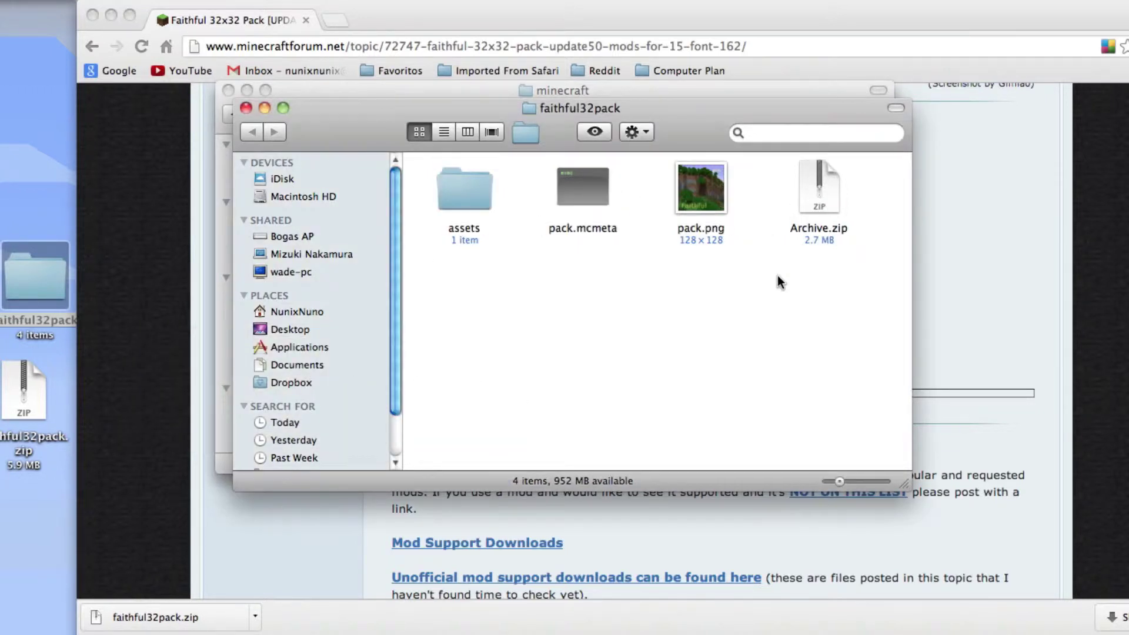
Step: Close the faithful32pack folder window and remove the unarchived folder from the desktop
click(245, 107)
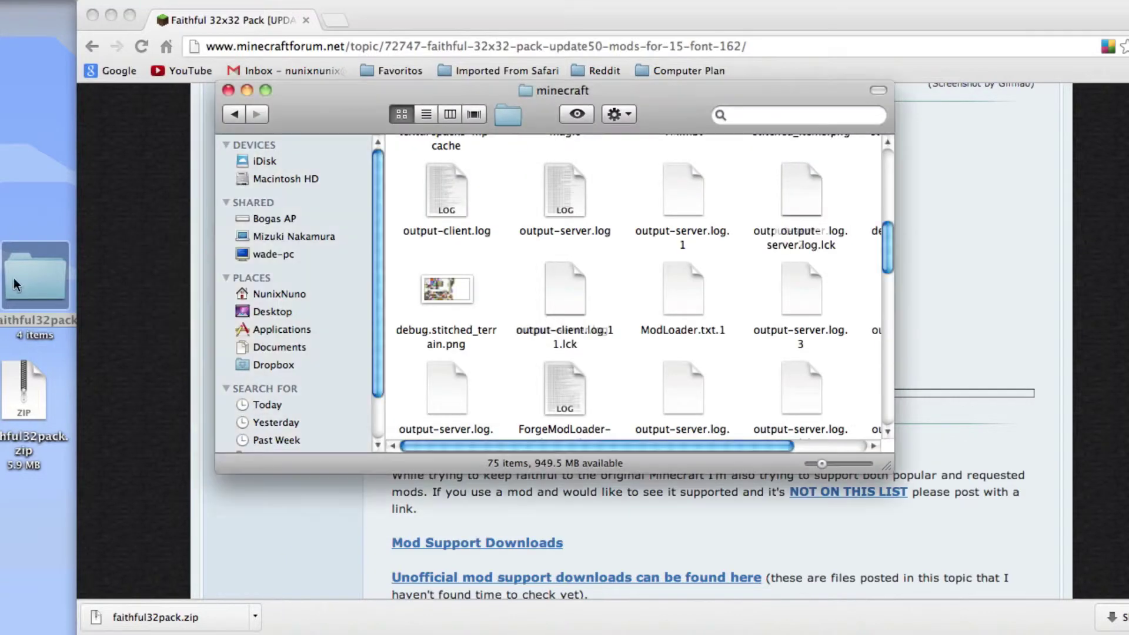
drag(1078, 629, 1089, 518)
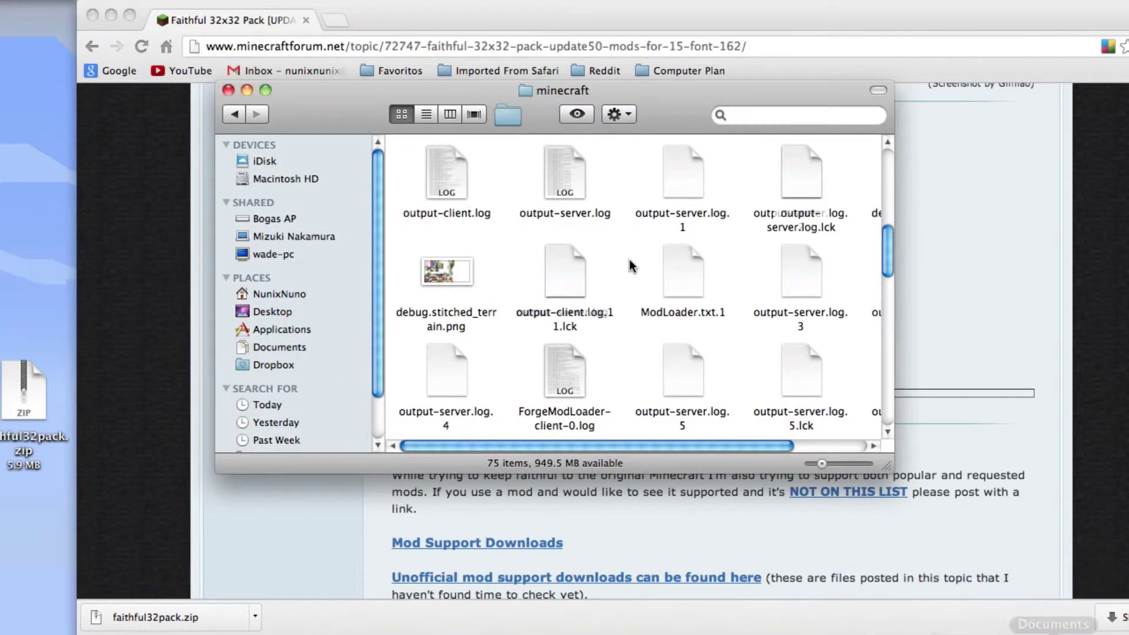
Step: Shift the downloaded ZIP file upward on the desktop and rename it faithful32.zip
drag(39, 406, 39, 361)
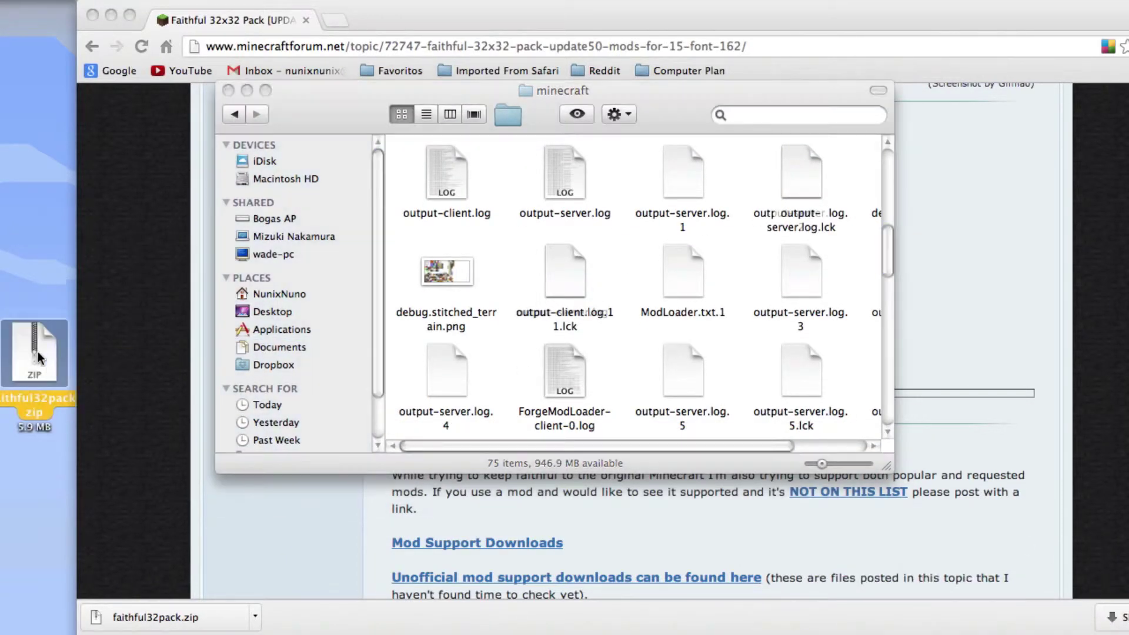
click(29, 414)
text(faithful32pack.zip)
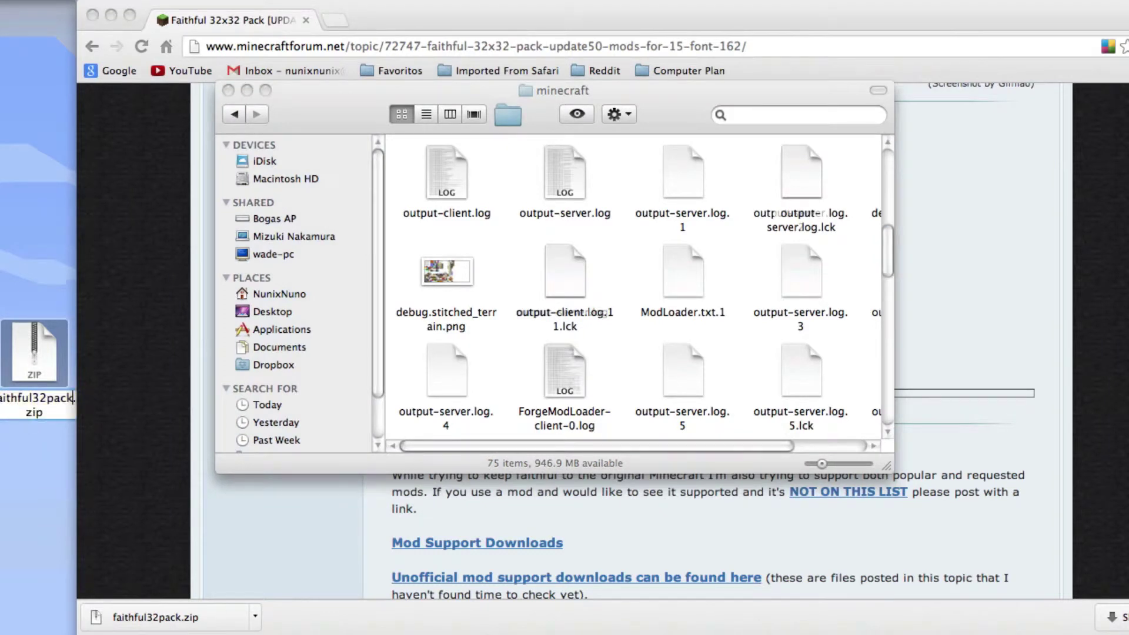
key(Return)
key(BackSpace)
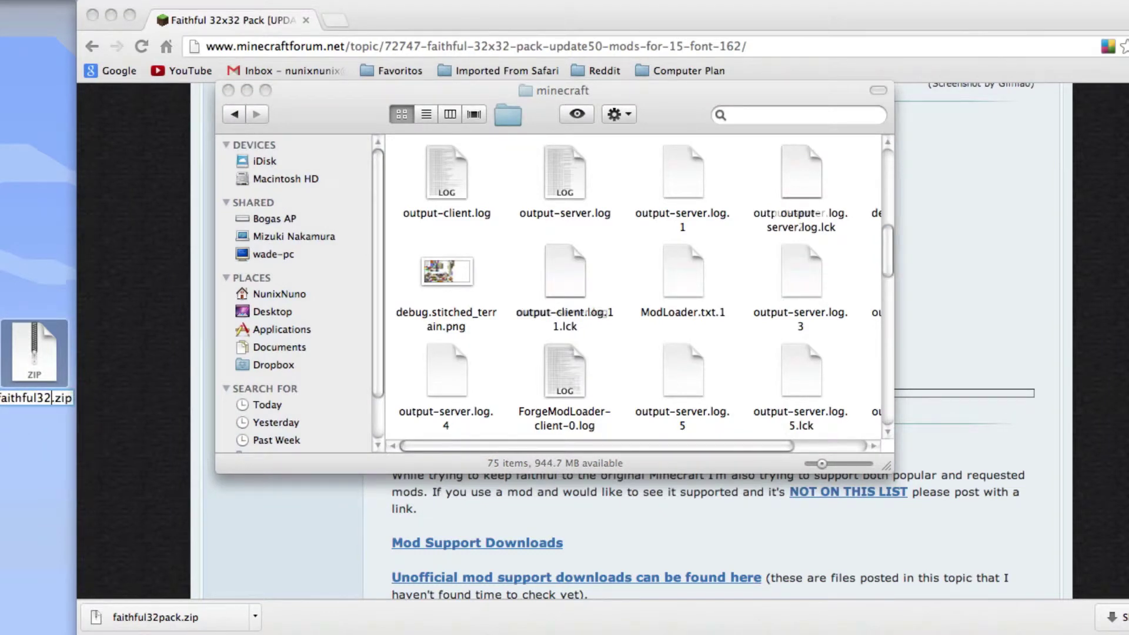
key(Return)
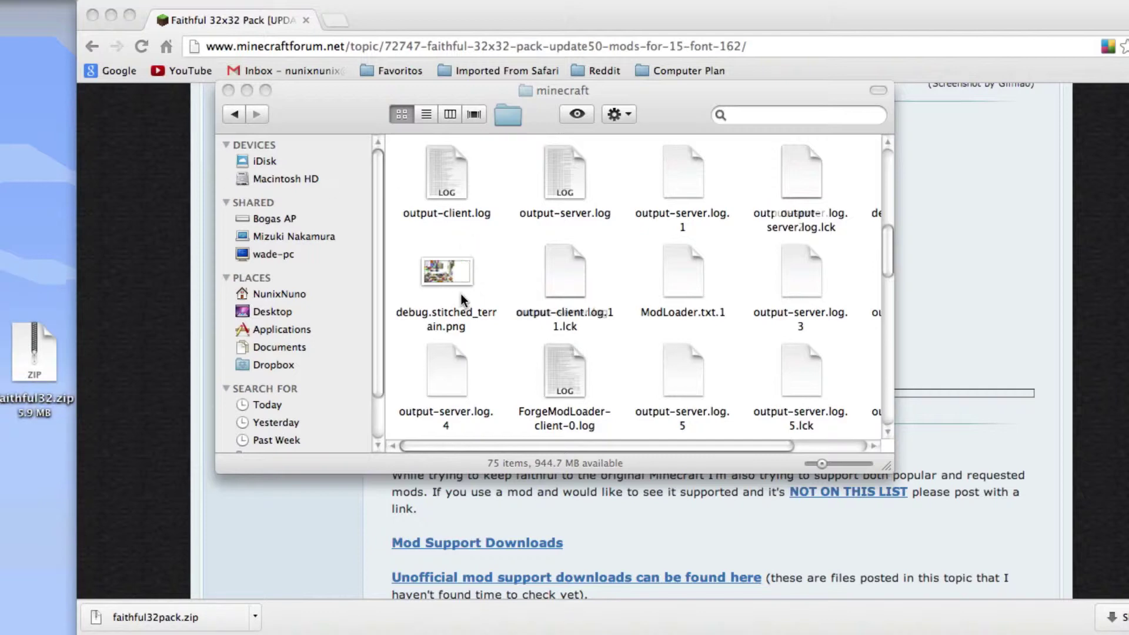
Step: Find the resourcepacks folder inside the minecraft folder and open it
scroll(482, 276, up, 5)
scroll(511, 289, down, 3)
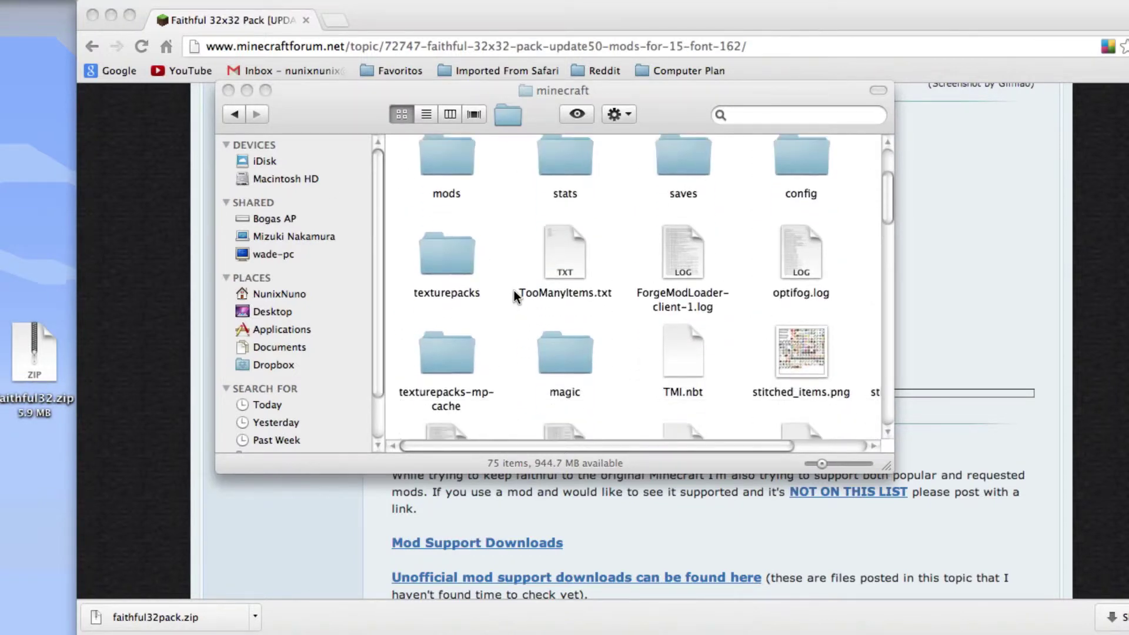
scroll(514, 290, down, 10)
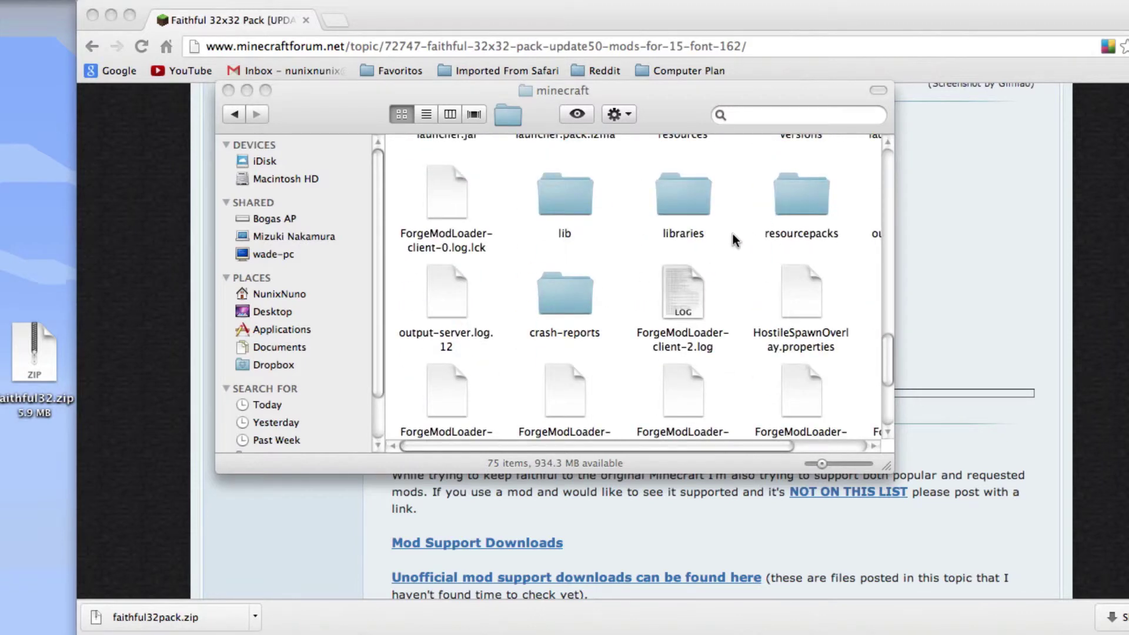
scroll(734, 239, up, 1)
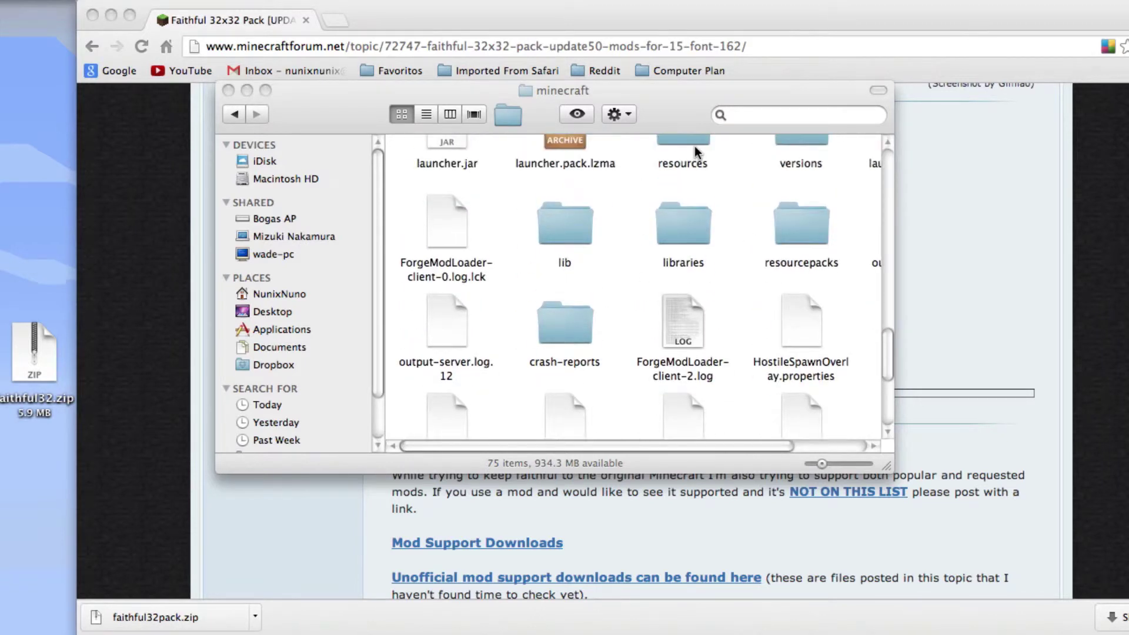
double_click(782, 236)
Step: Look through the resource packs already stored in the resourcepacks folder, both the folders and the ZIP files
scroll(654, 268, down, 1)
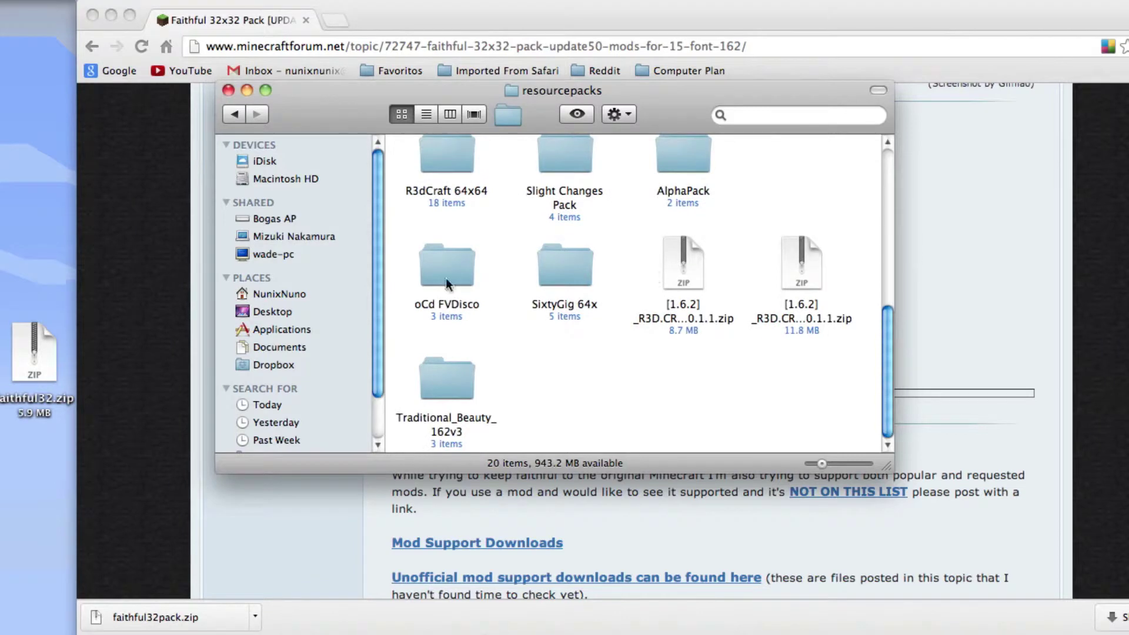
scroll(503, 343, up, 6)
scroll(576, 328, down, 5)
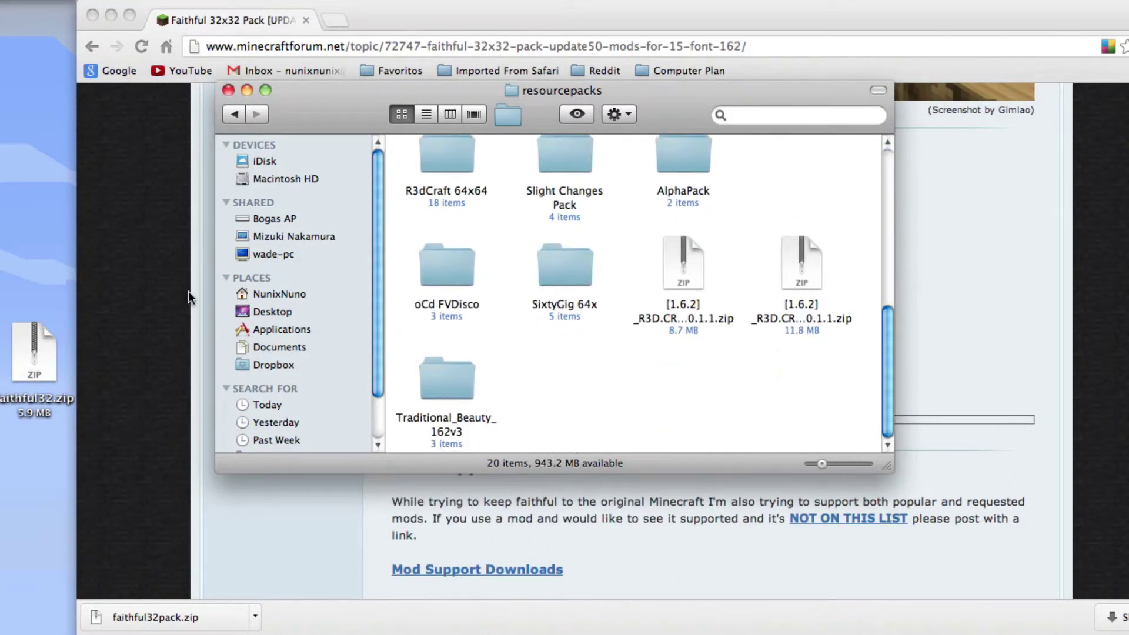
scroll(556, 287, up, 5)
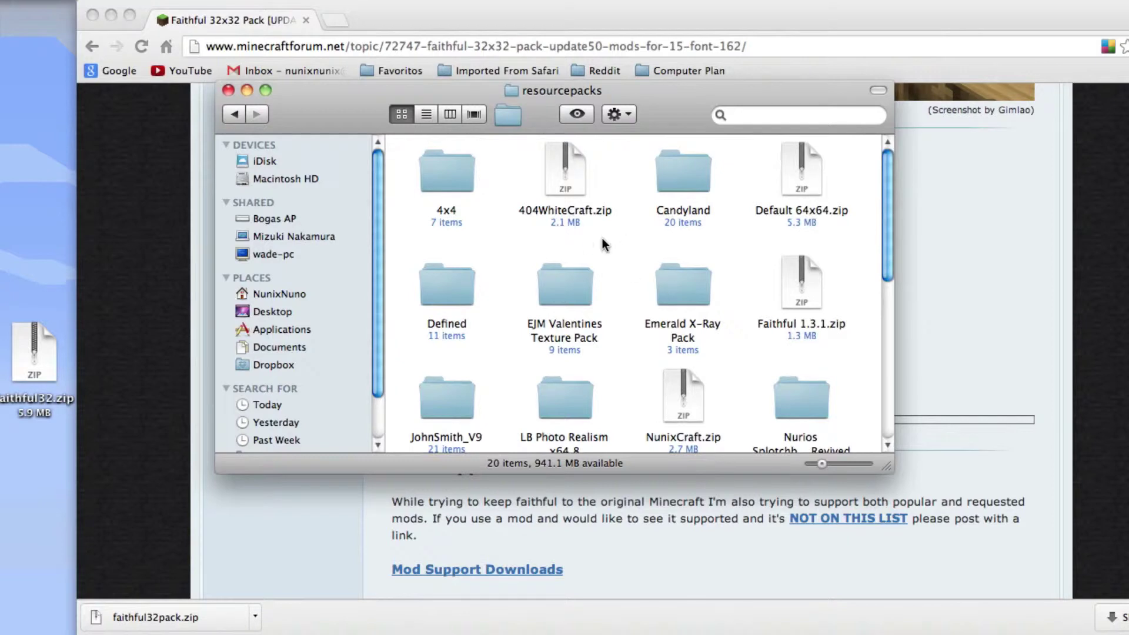
scroll(514, 269, down, 5)
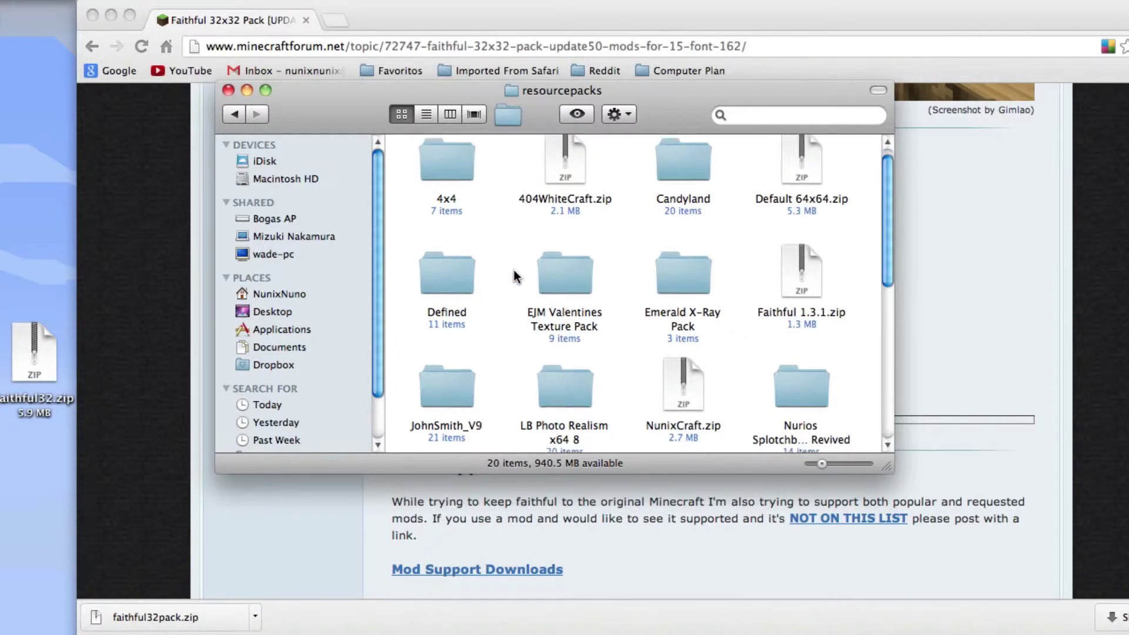
scroll(605, 358, up, 5)
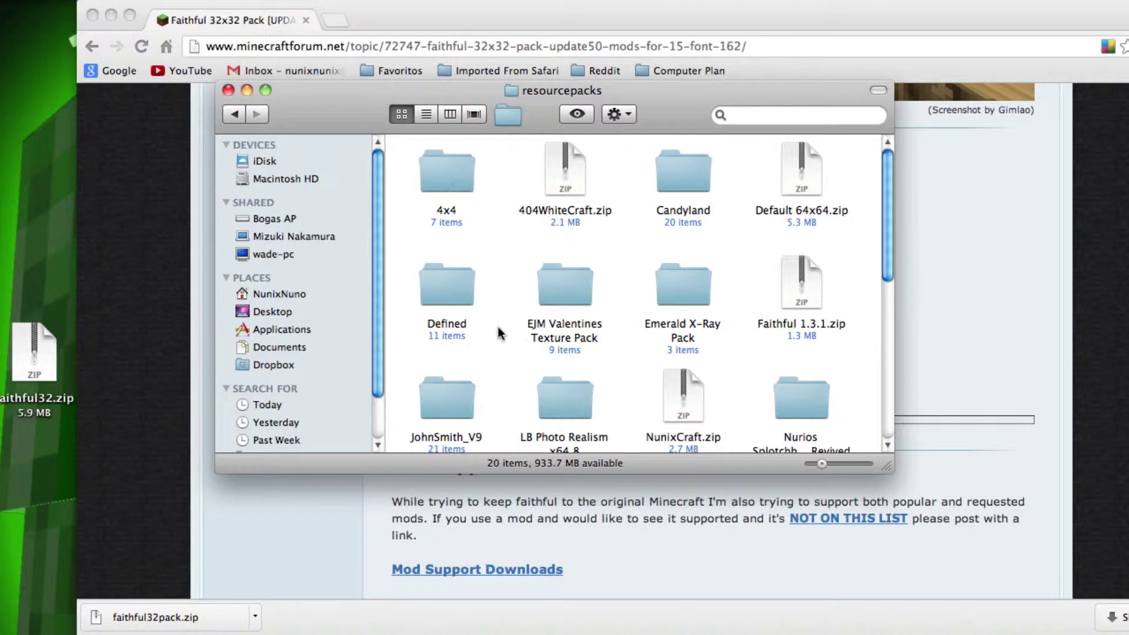
scroll(678, 296, down, 3)
scroll(679, 296, down, 1)
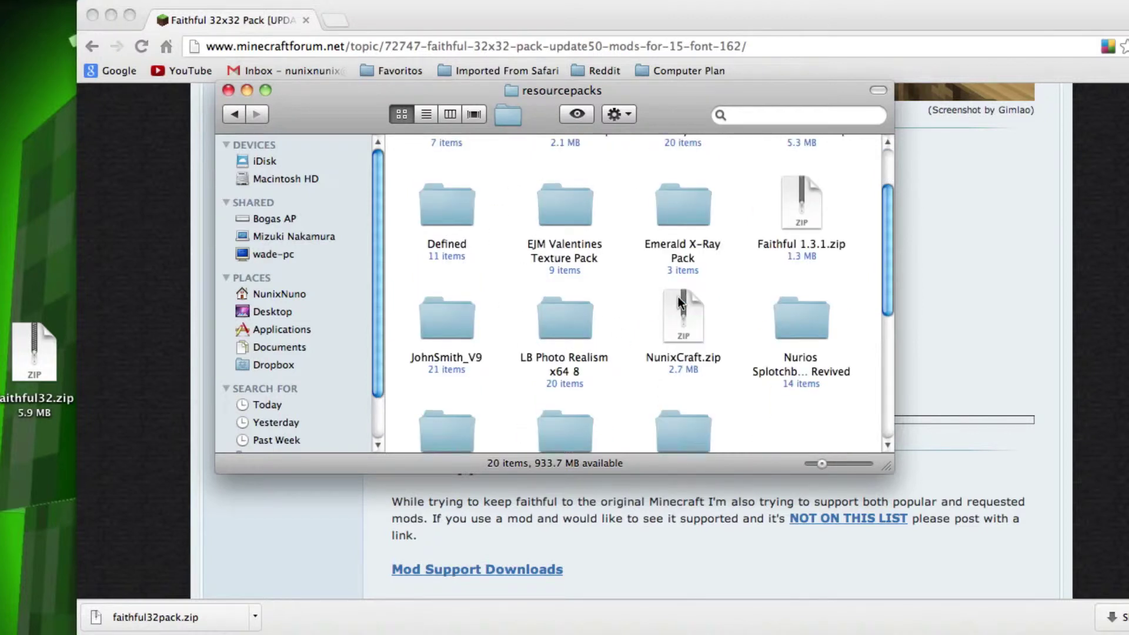
scroll(101, 351, down, 5)
scroll(446, 294, down, 5)
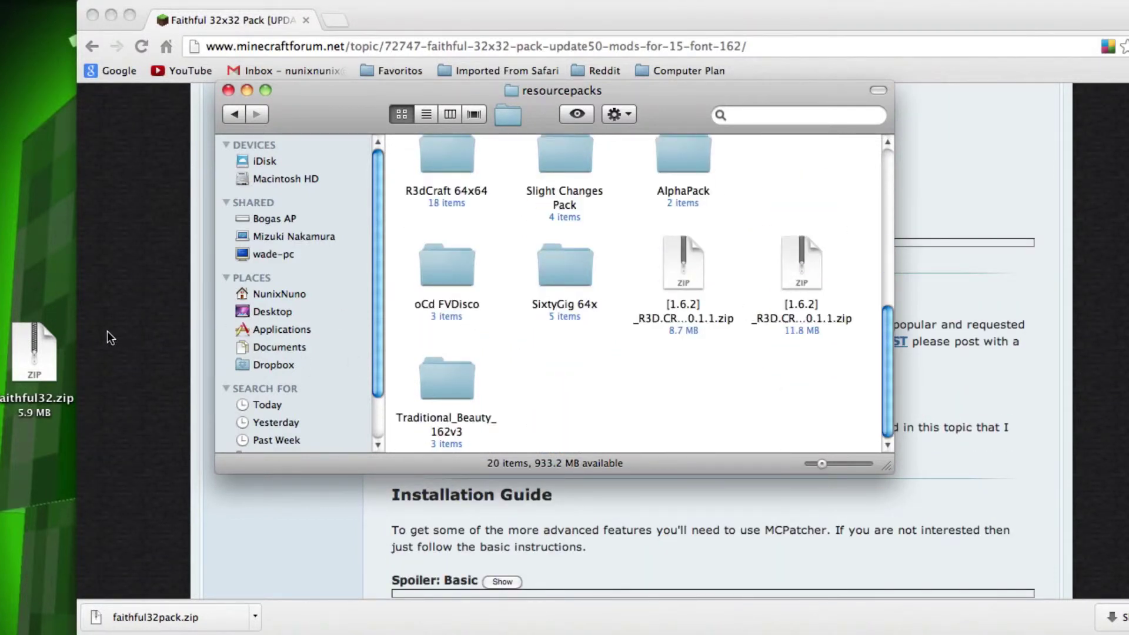
Step: Move faithful32.zip from the desktop into the resourcepacks folder and clean up the icon arrangement there
drag(27, 353, 792, 175)
scroll(818, 232, up, 3)
right_click(860, 231)
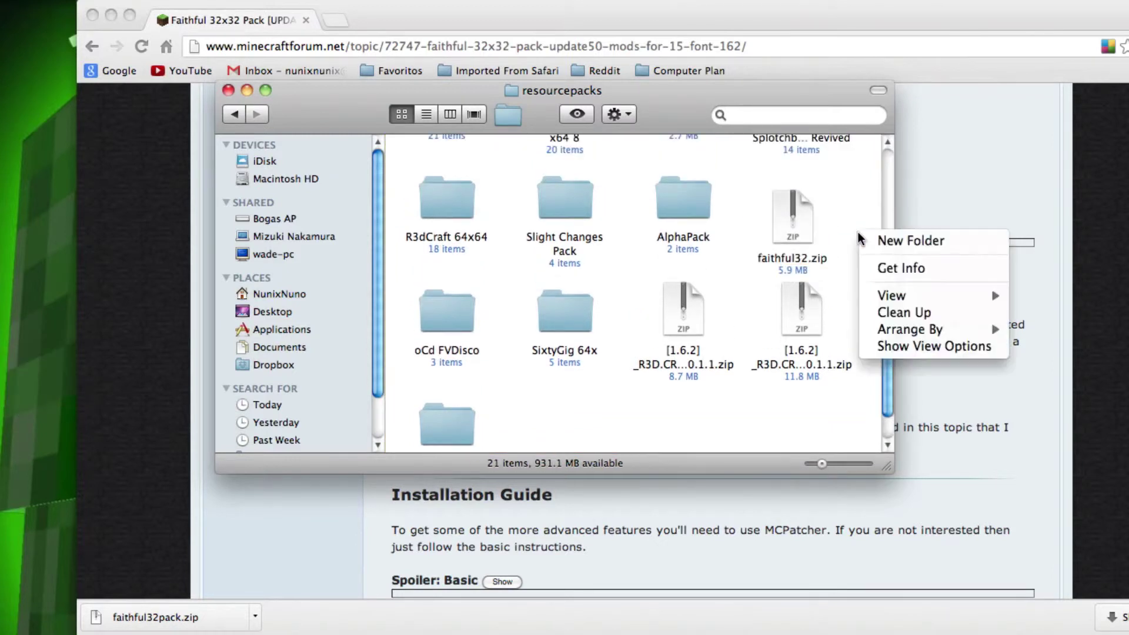
click(889, 317)
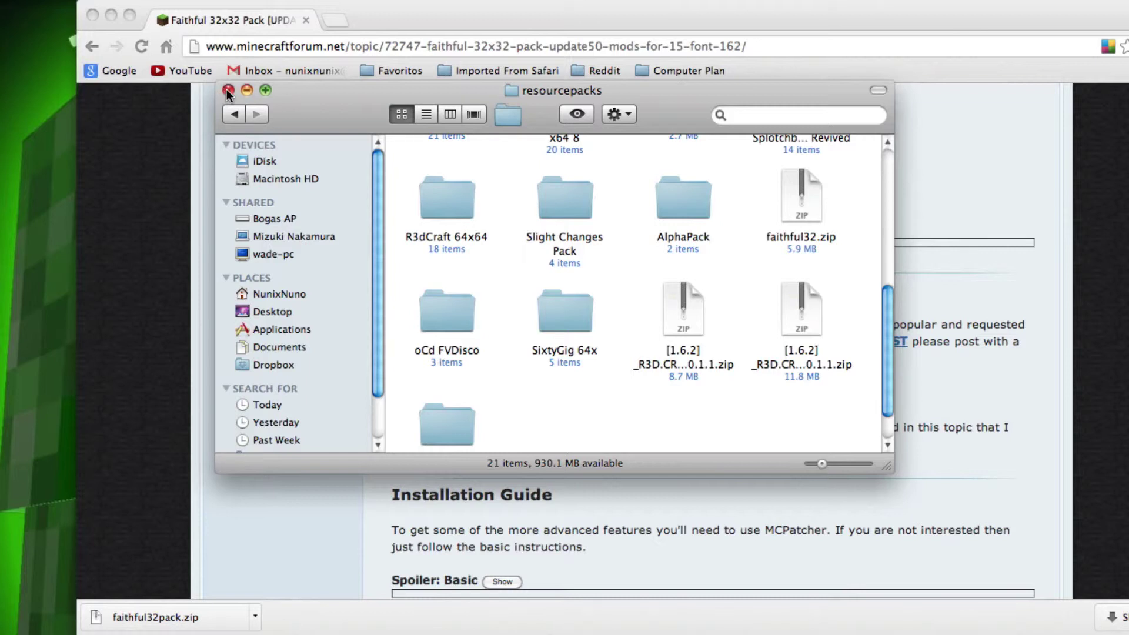
Step: Open the Minecraft launcher and start the game with the Nunix 1.6.2 profile
mouse_move(558, 623)
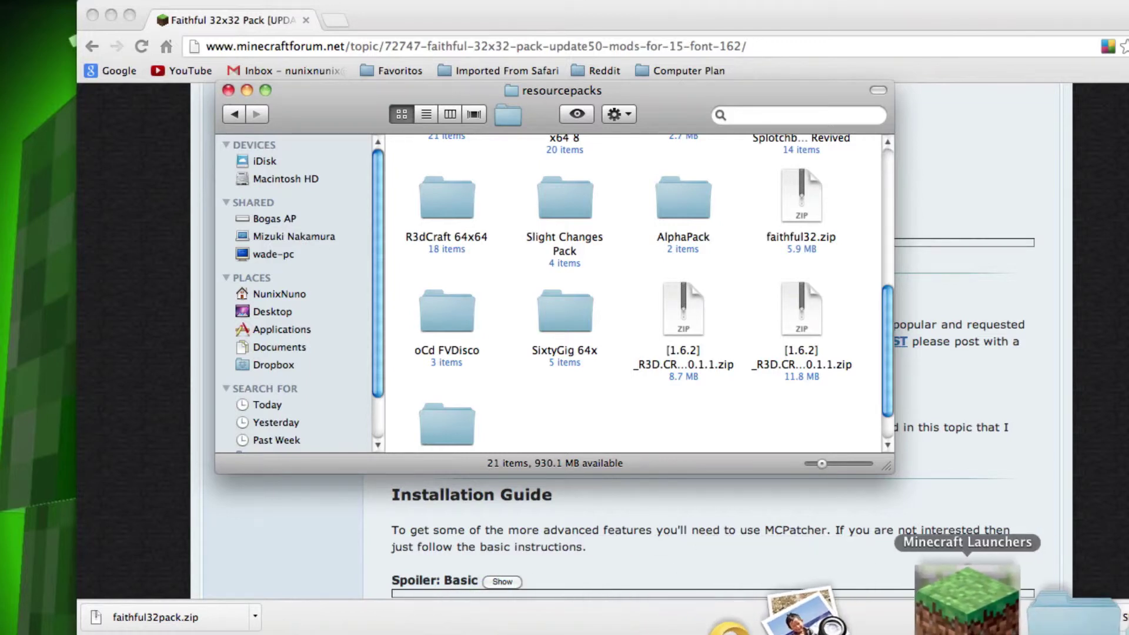
click(980, 612)
click(989, 528)
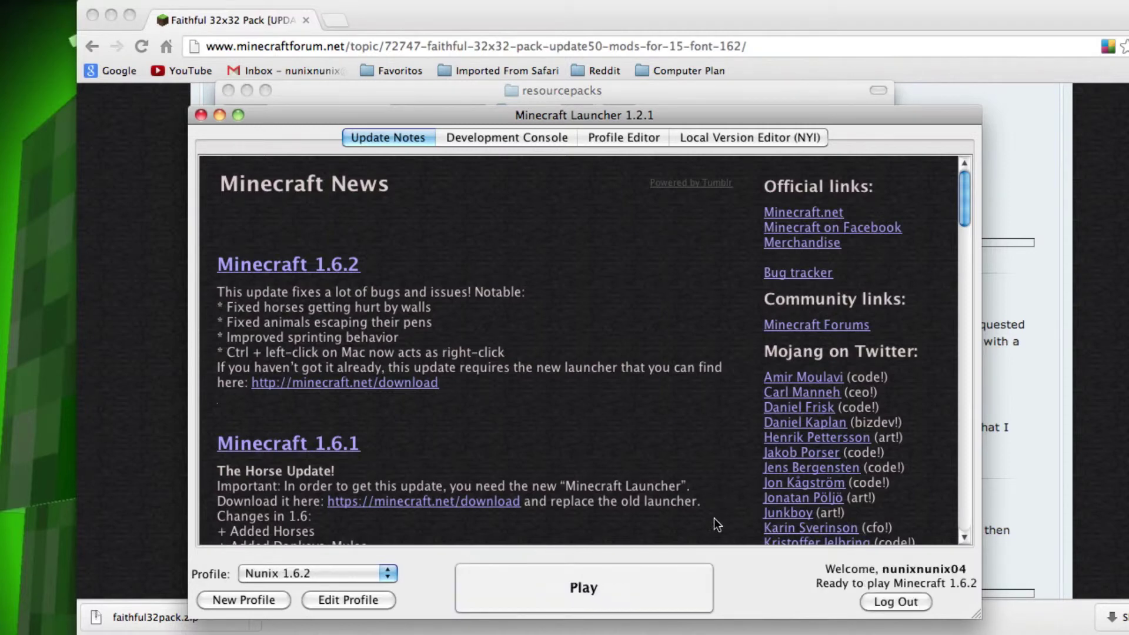
click(595, 587)
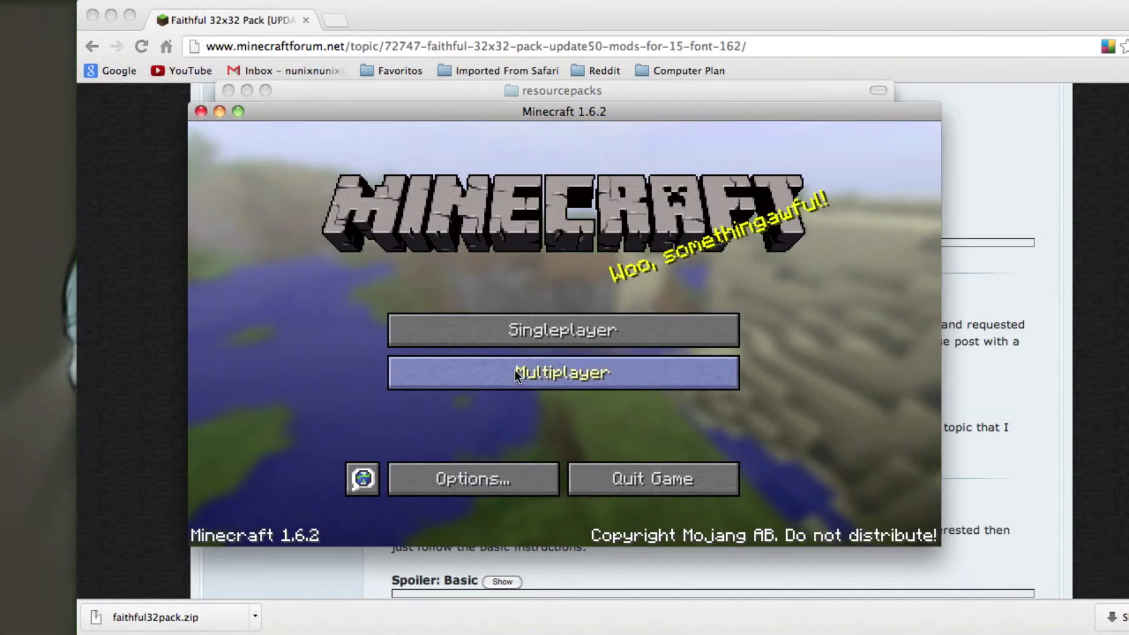
Step: Select faithful32.zip as the resource pack in the game options and return to the main menu
click(475, 477)
click(426, 454)
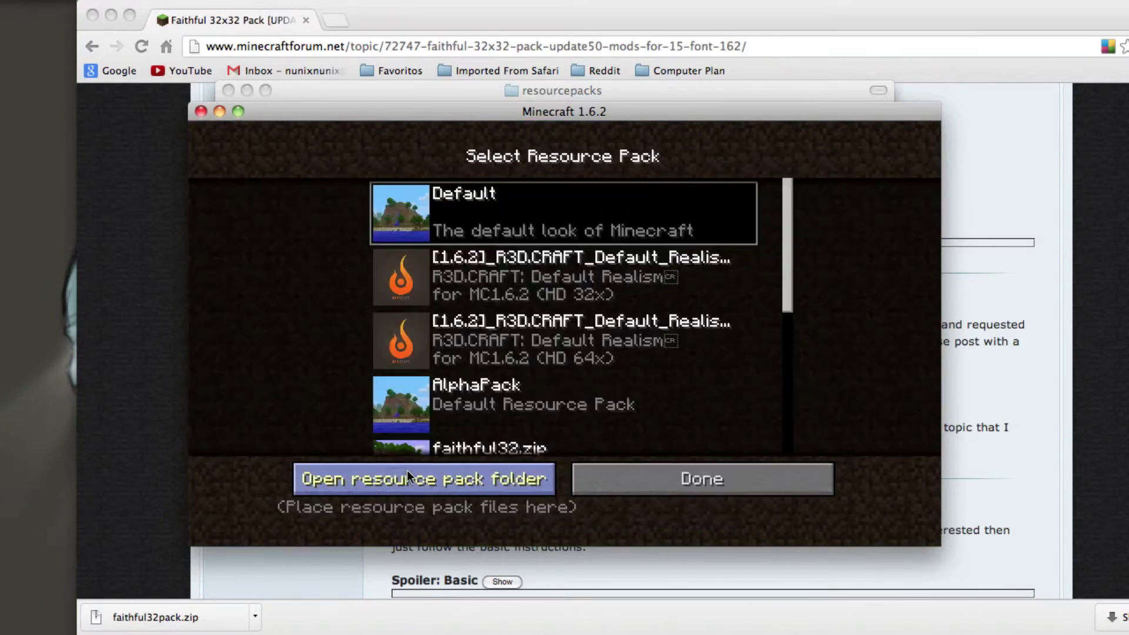
scroll(609, 255, down, 4)
scroll(609, 256, down, 2)
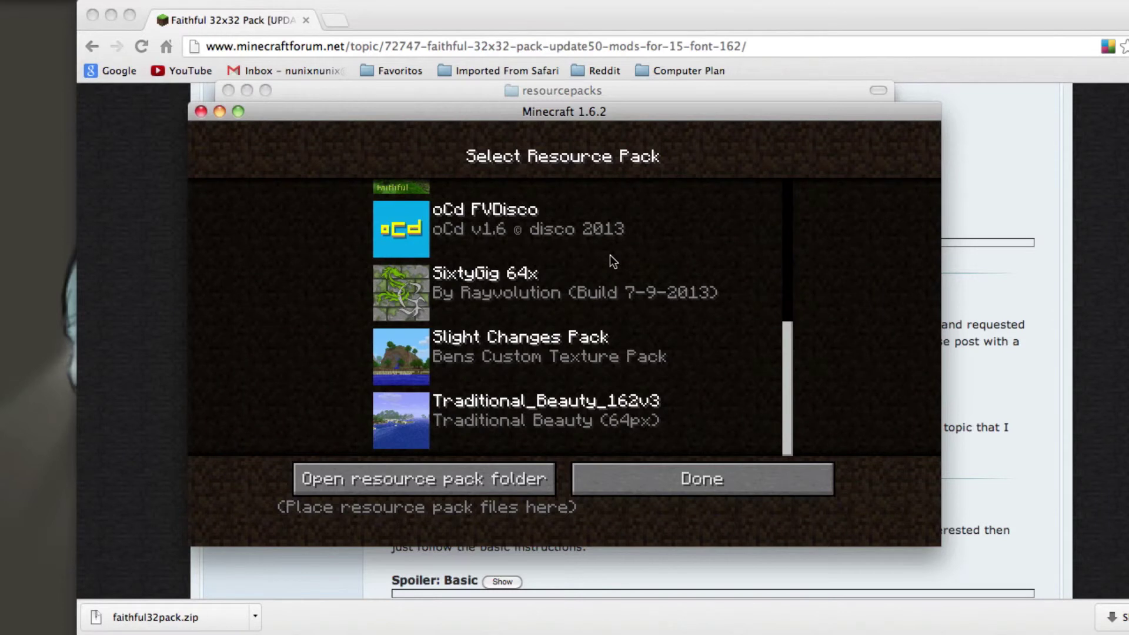
scroll(546, 357, up, 2)
scroll(544, 351, up, 2)
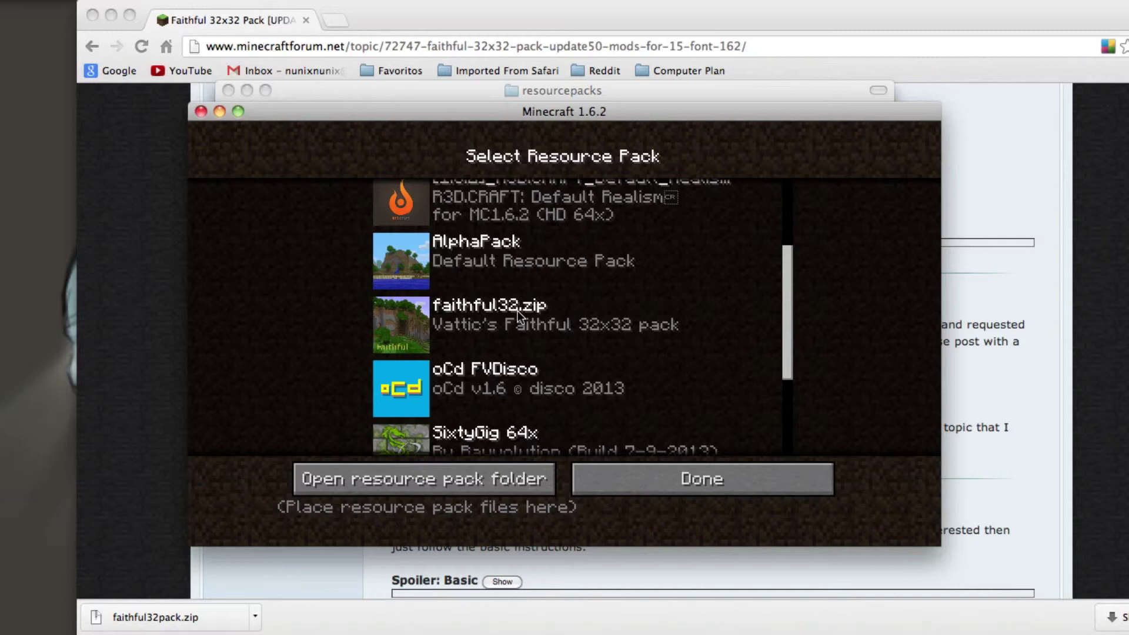
click(518, 311)
click(696, 474)
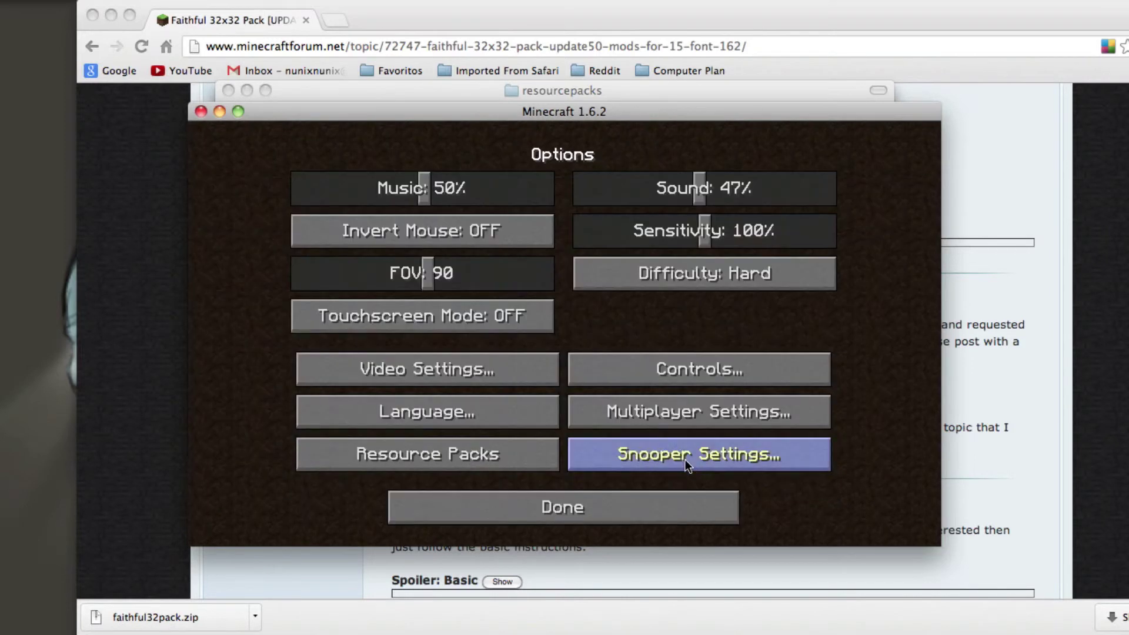
click(612, 493)
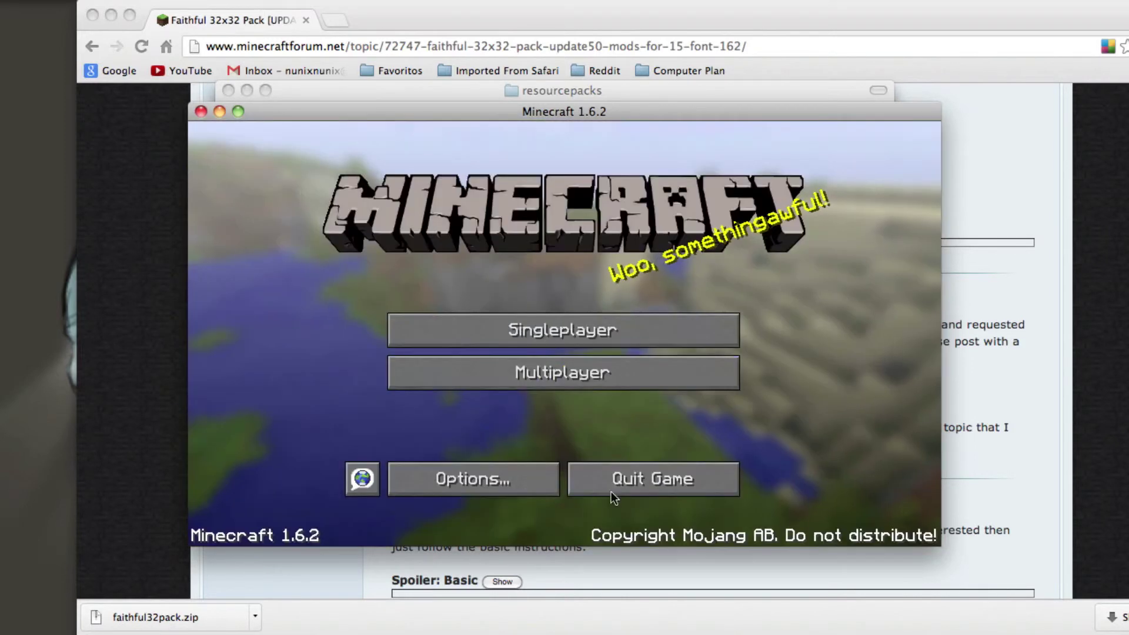
Step: Load a saved singleplayer world and move the Minecraft window slightly up on the desktop
click(567, 341)
click(477, 482)
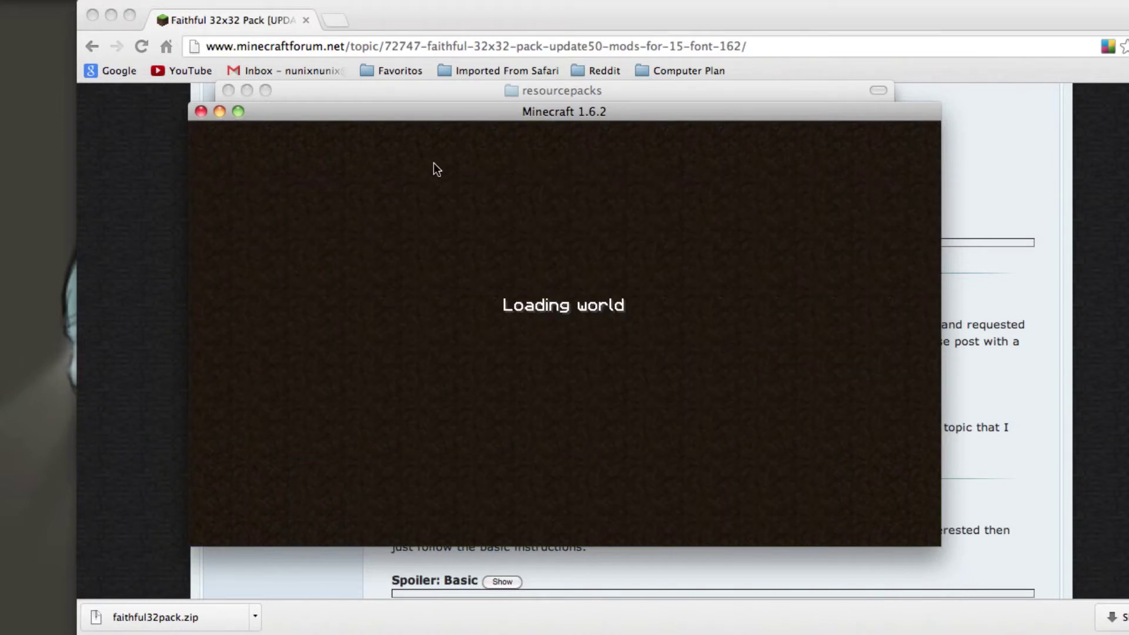
drag(443, 116, 468, 94)
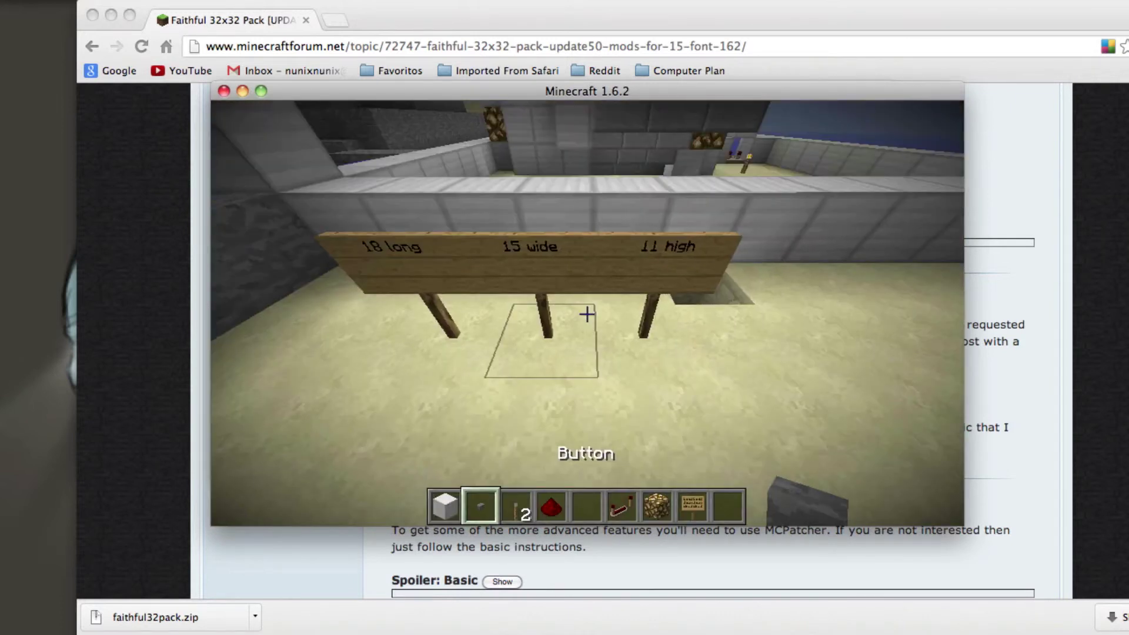
Step: Look over the sand and signs in the world, switch the resource pack to Default and return to the game to compare textures
key(d)
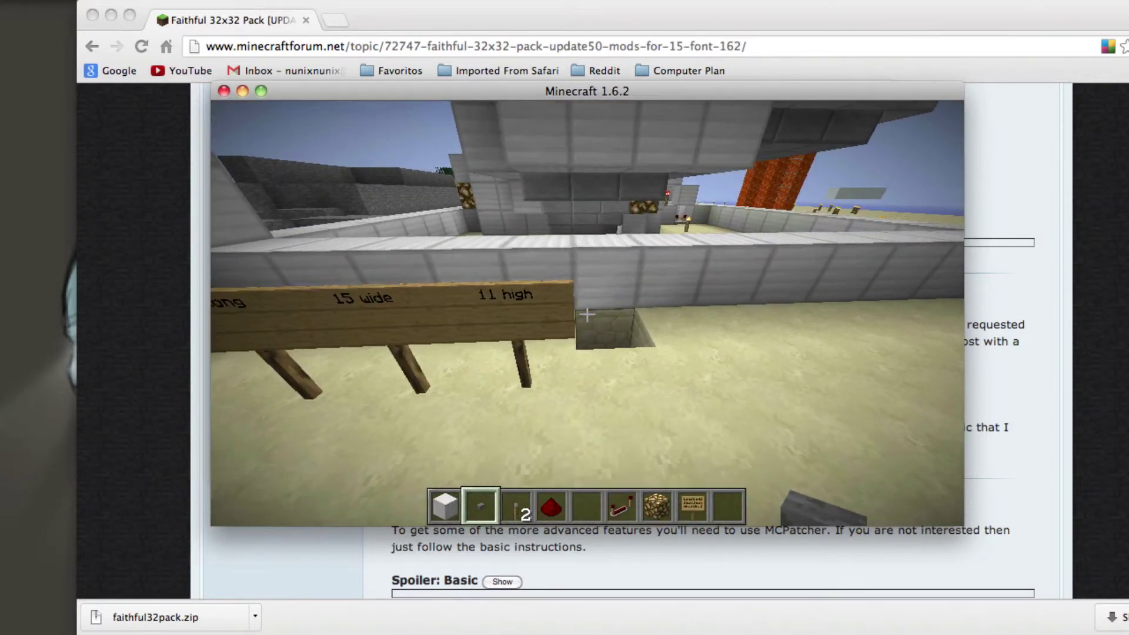
mouse_move(587, 314)
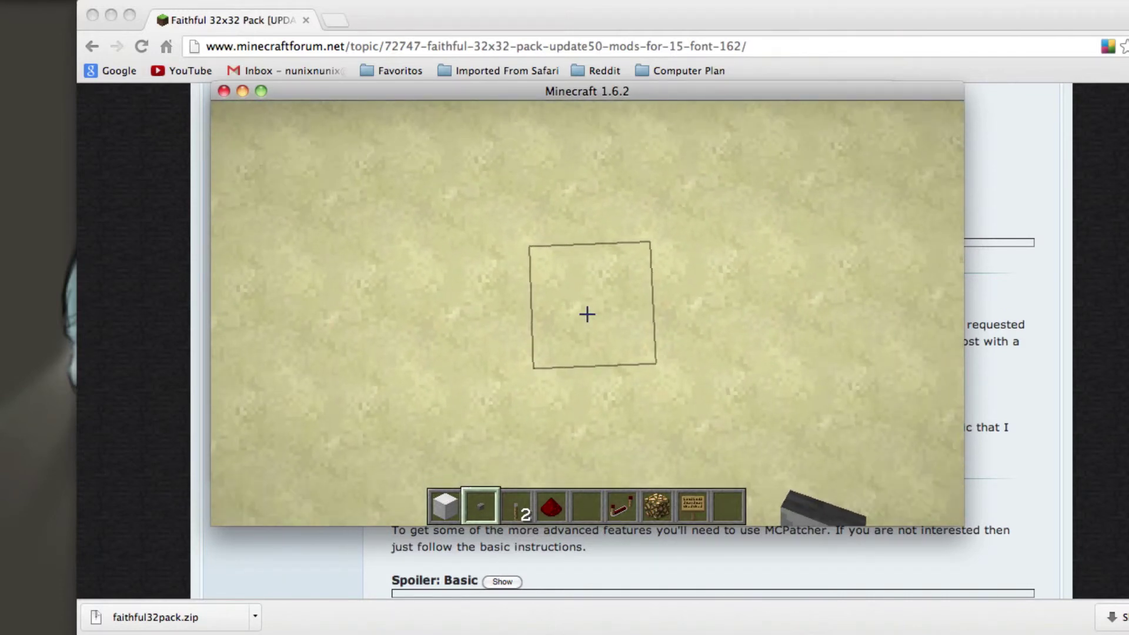
key(Escape)
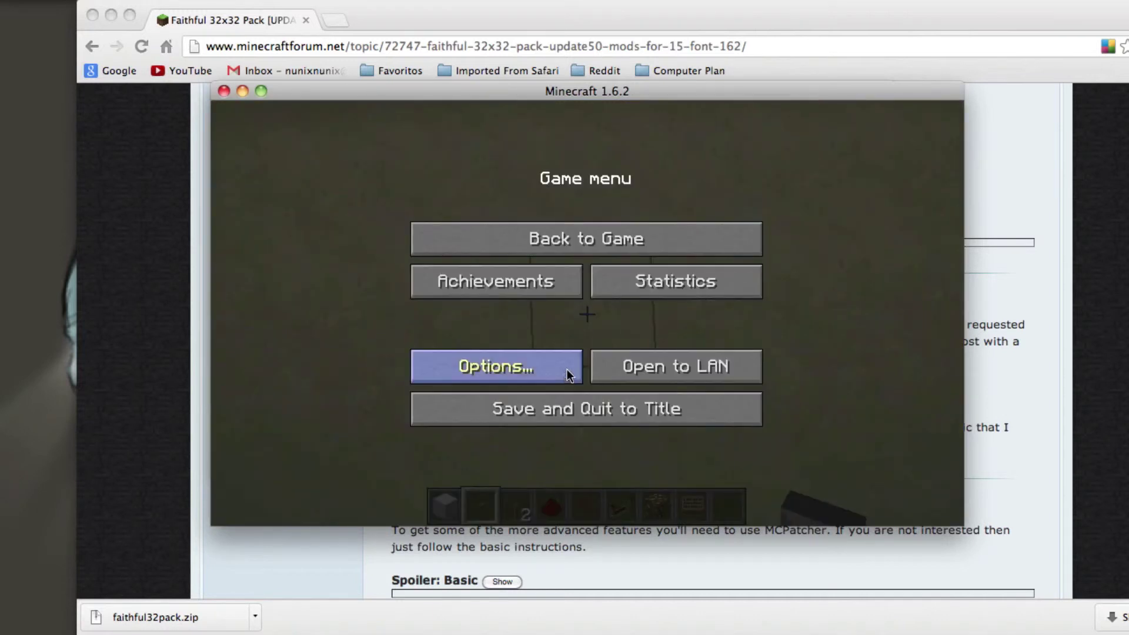
click(525, 355)
click(432, 428)
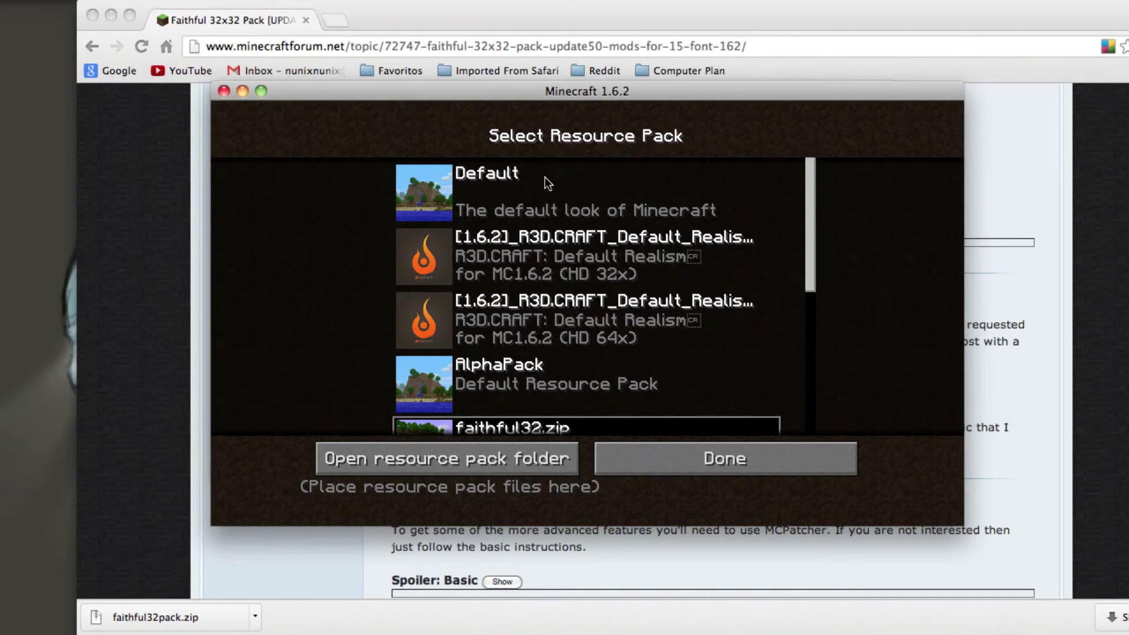
click(530, 199)
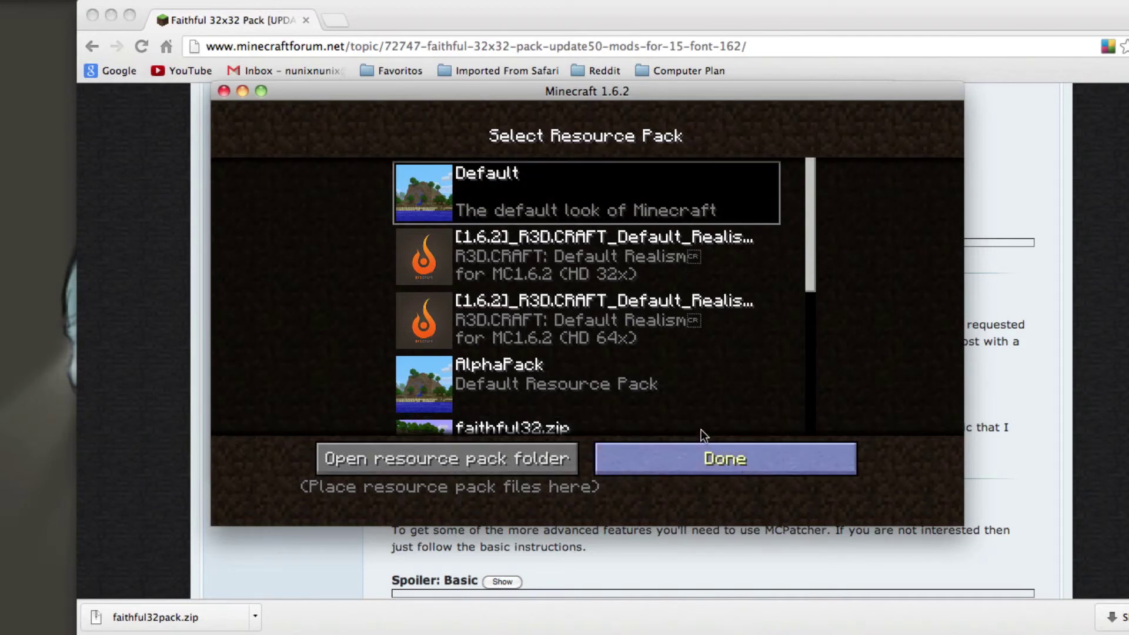
click(663, 451)
click(662, 486)
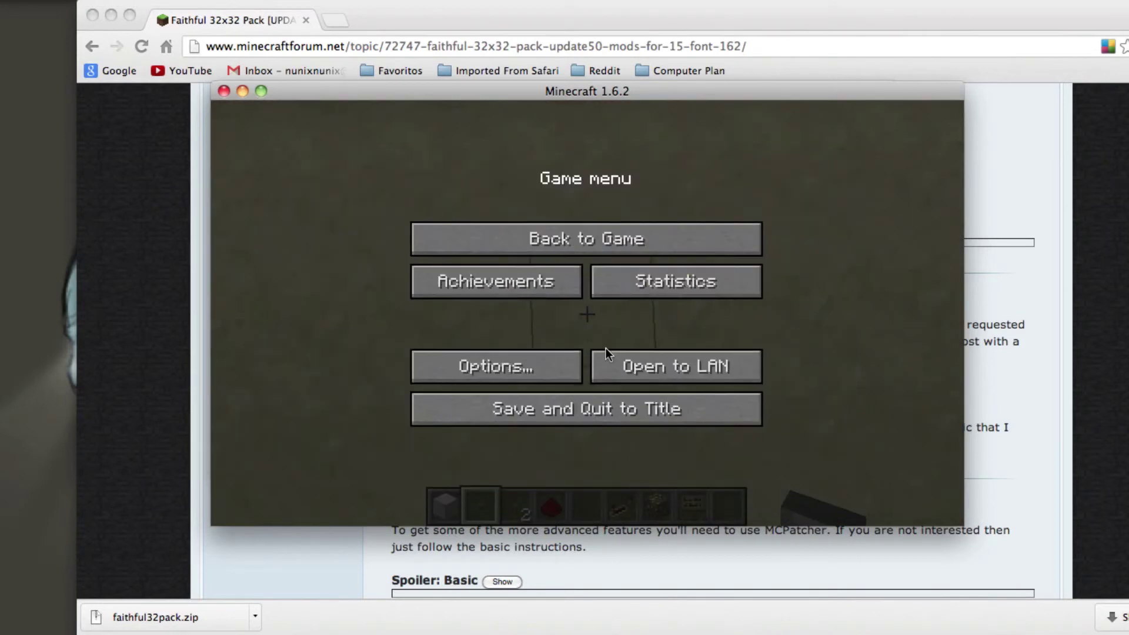
click(569, 238)
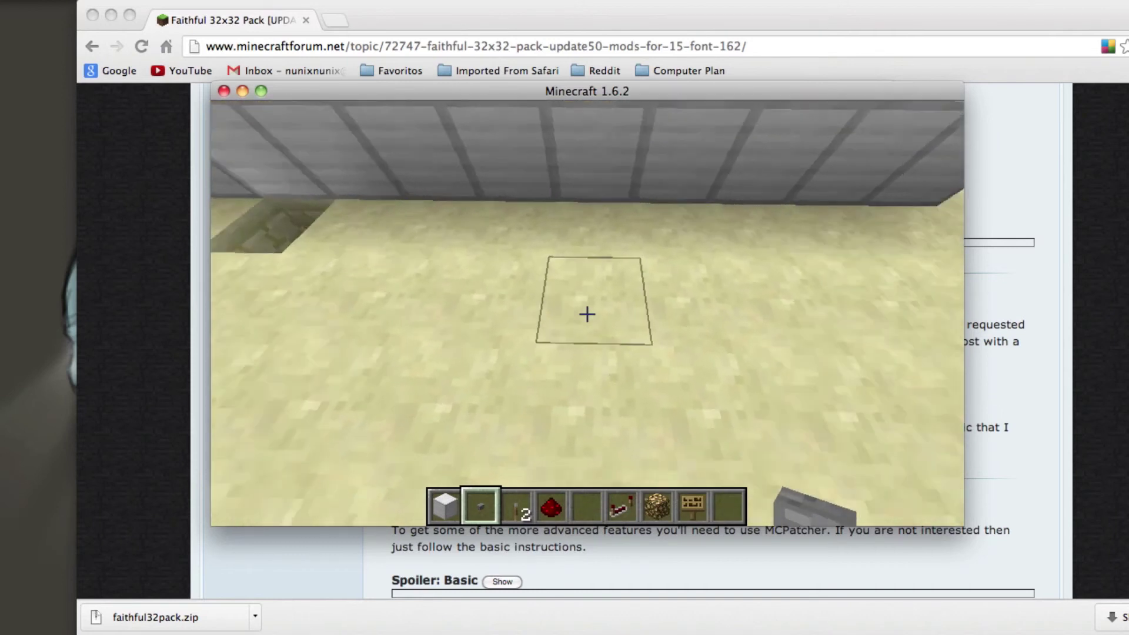
Step: Save and quit the world, and close the Minecraft and resourcepacks folder windows
key(Escape)
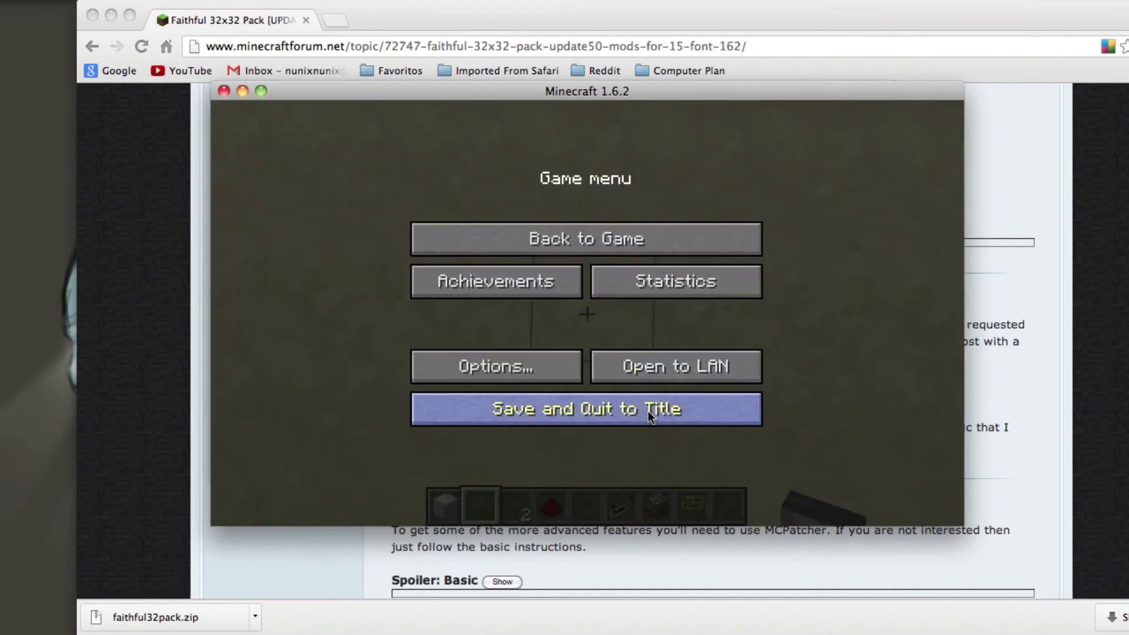
click(648, 410)
click(224, 91)
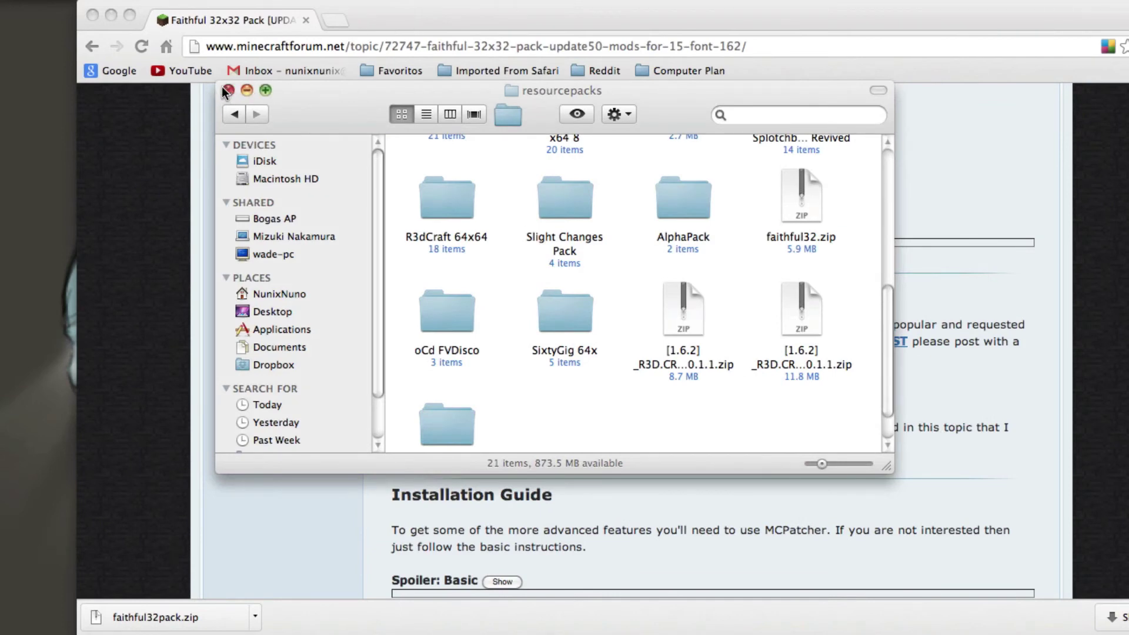
click(223, 89)
Step: Enlarge the browser window and review the Faithful 32x32 forum page from its download links to the changelog
click(130, 14)
scroll(370, 191, up, 4)
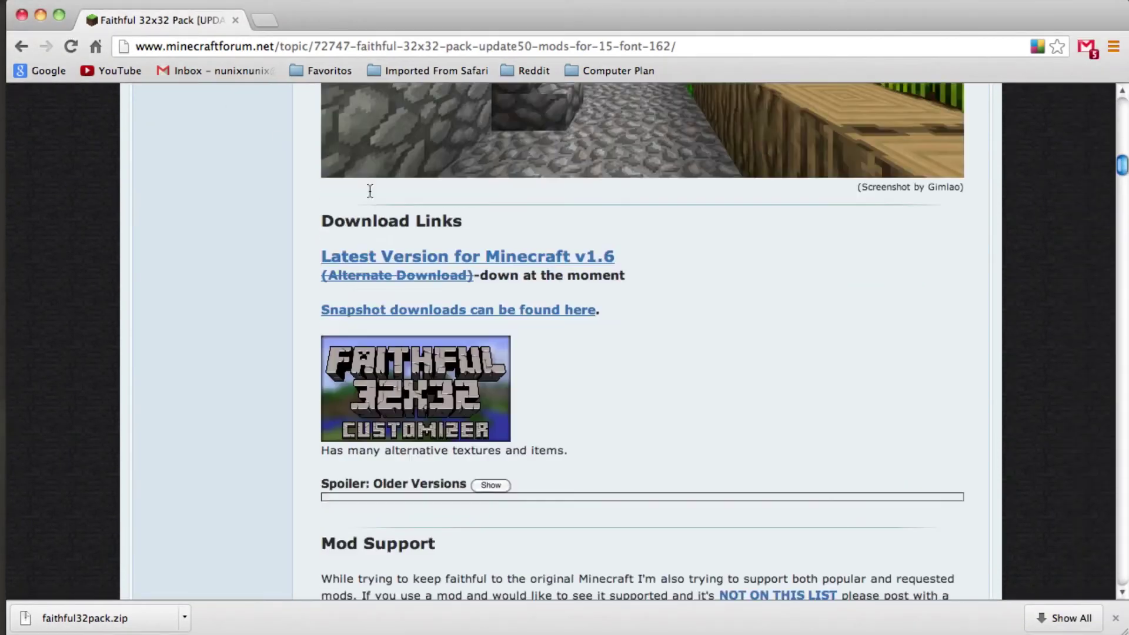
scroll(376, 194, up, 10)
scroll(429, 227, down, 10)
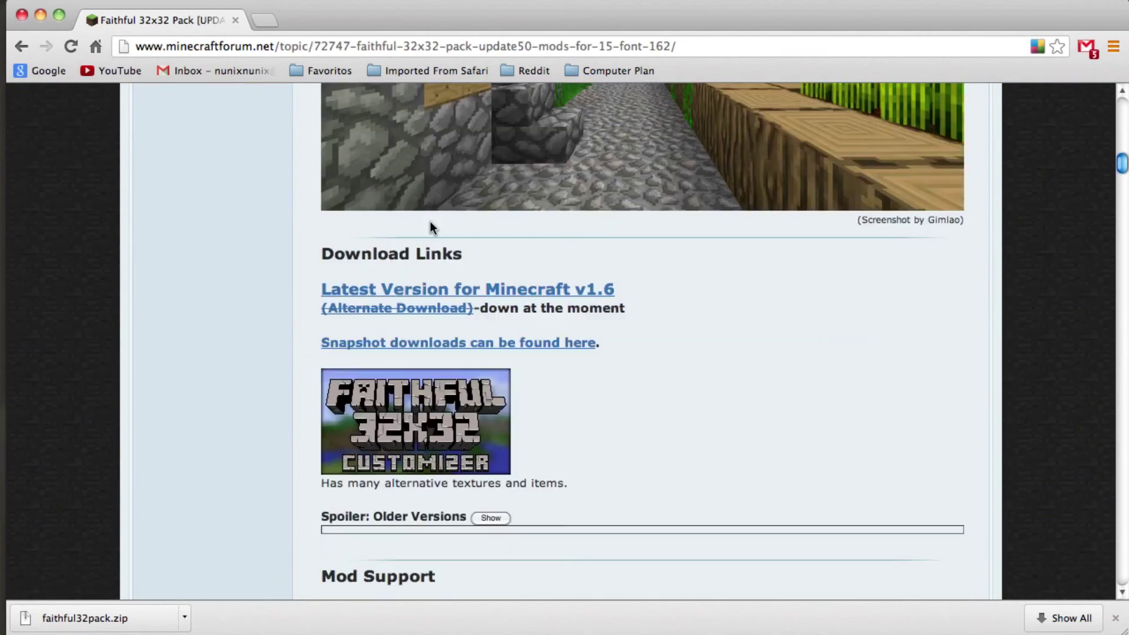
scroll(430, 223, down, 20)
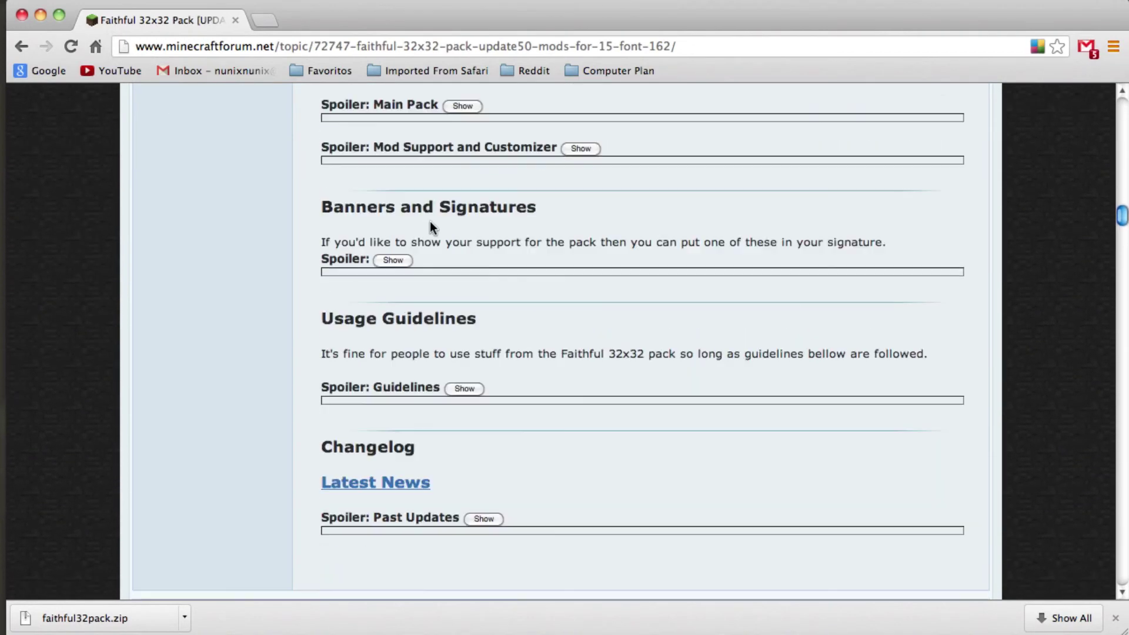
scroll(430, 221, up, 12)
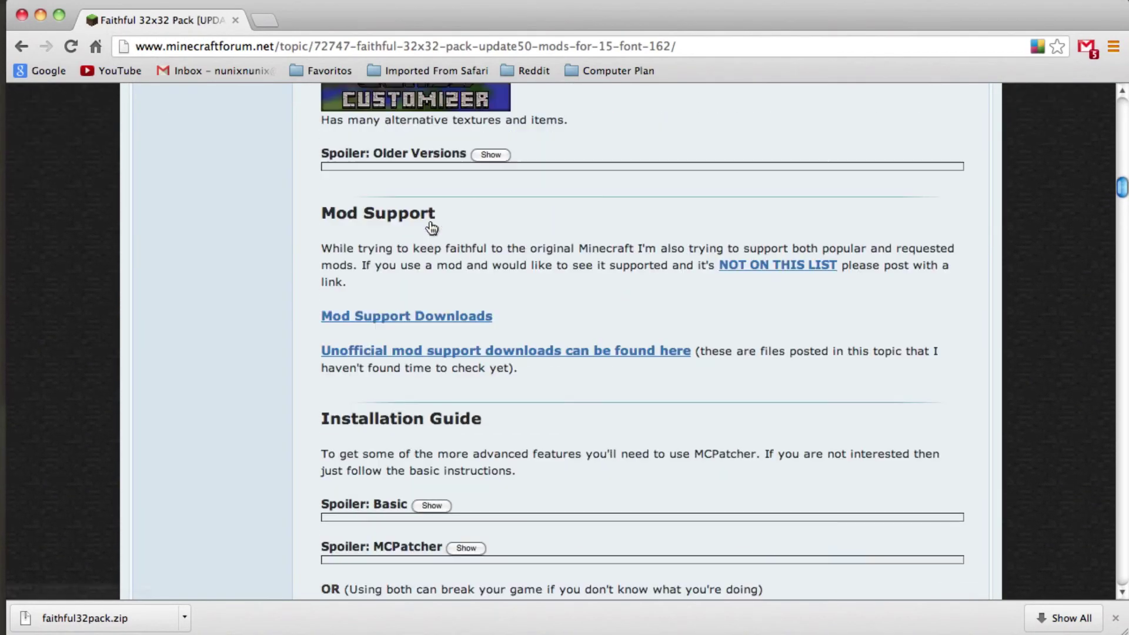
scroll(432, 227, up, 6)
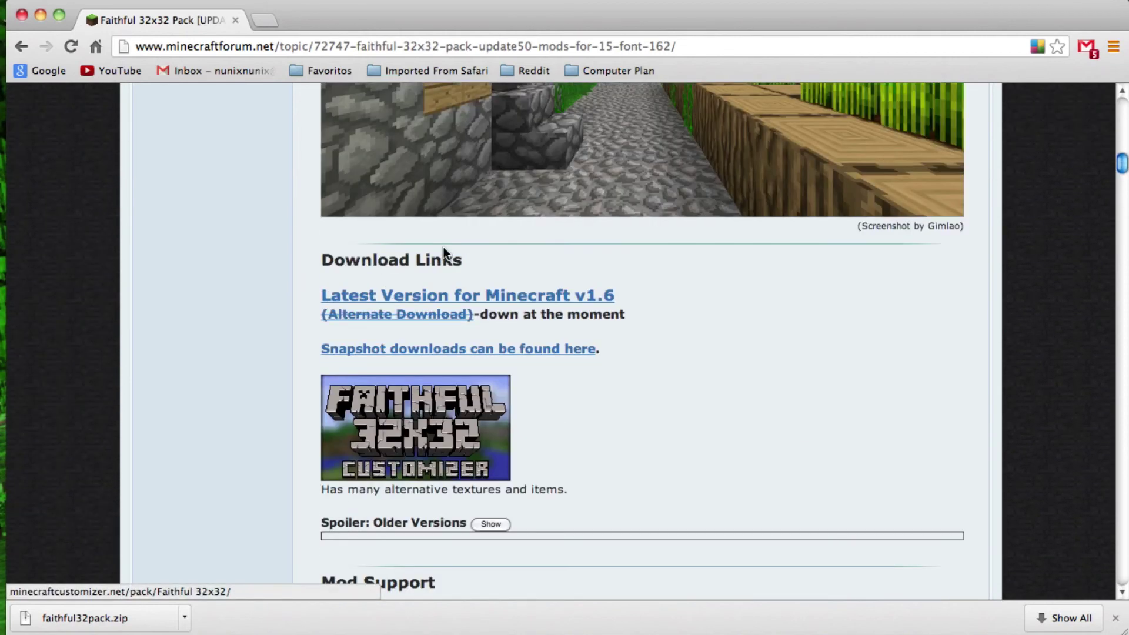